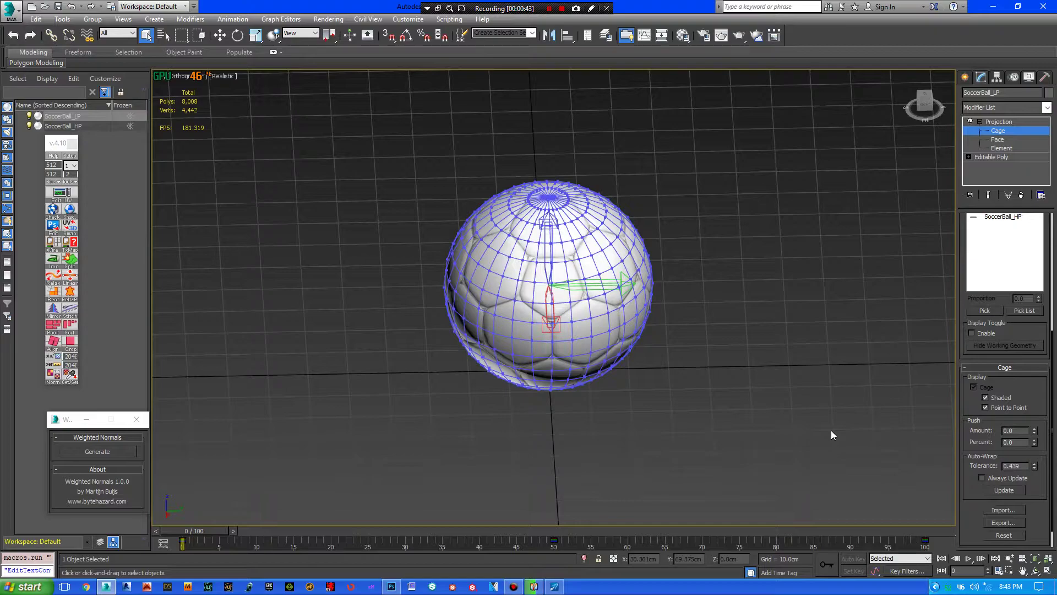
- Turn off pivot-only adjustment for SoccerBall_LP and return to its modifier stack
middle_click_drag(751, 295, 743, 353)
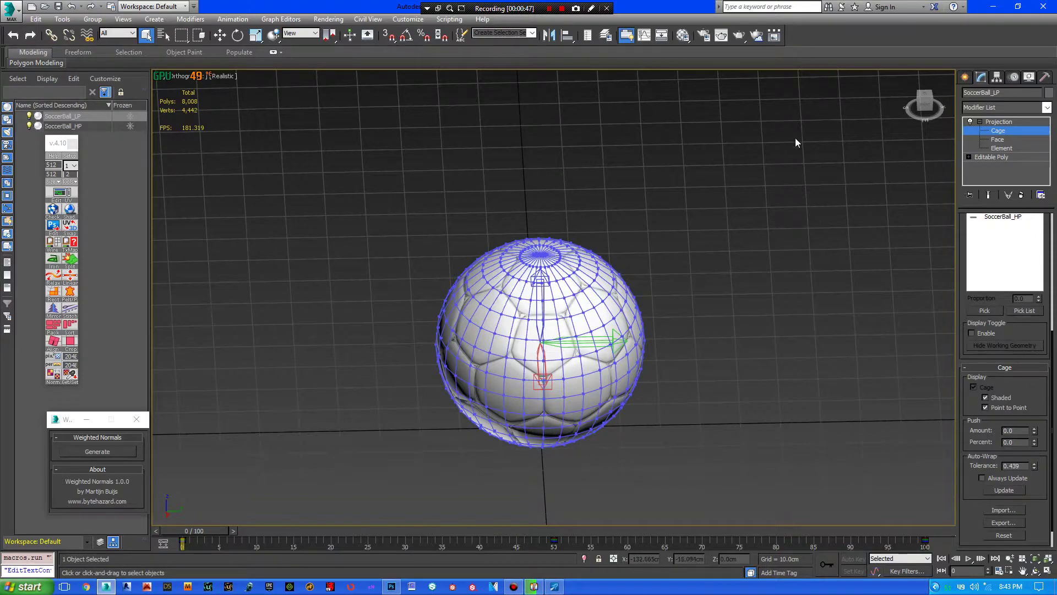
left_click(997, 77)
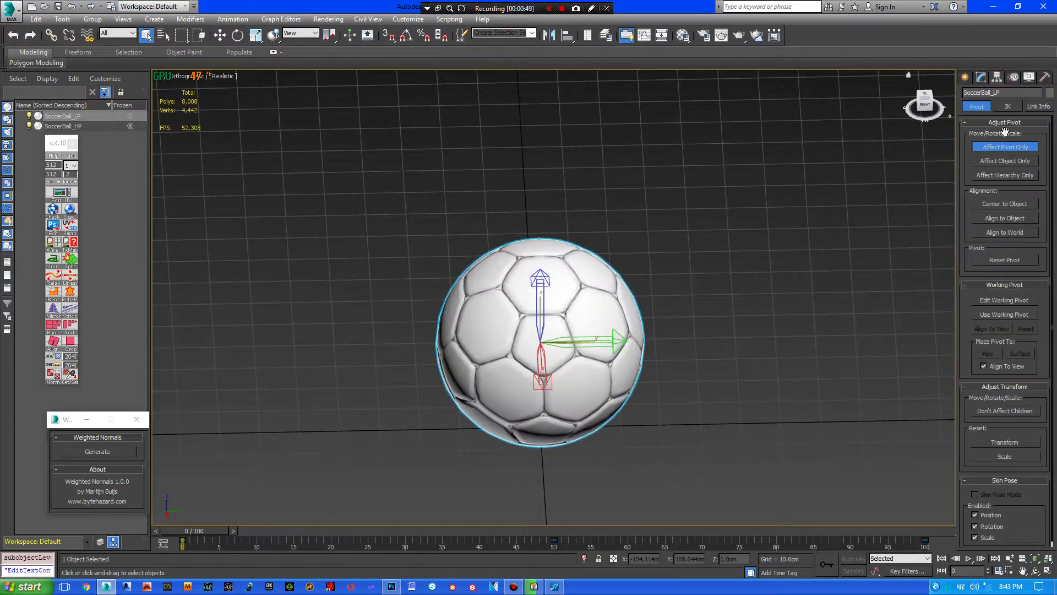
left_click(1005, 147)
left_click(965, 77)
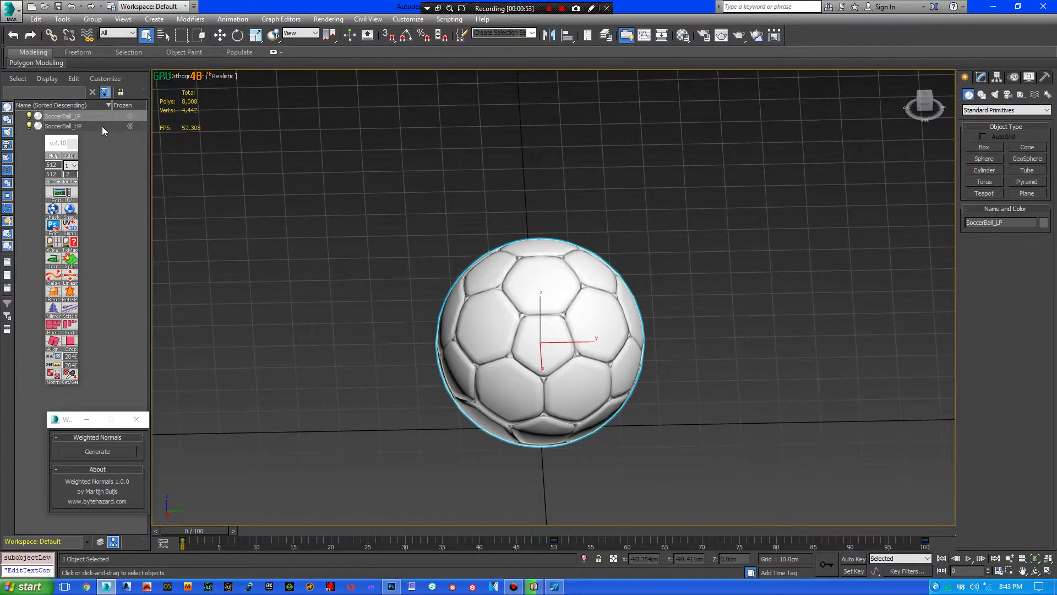
left_click(980, 77)
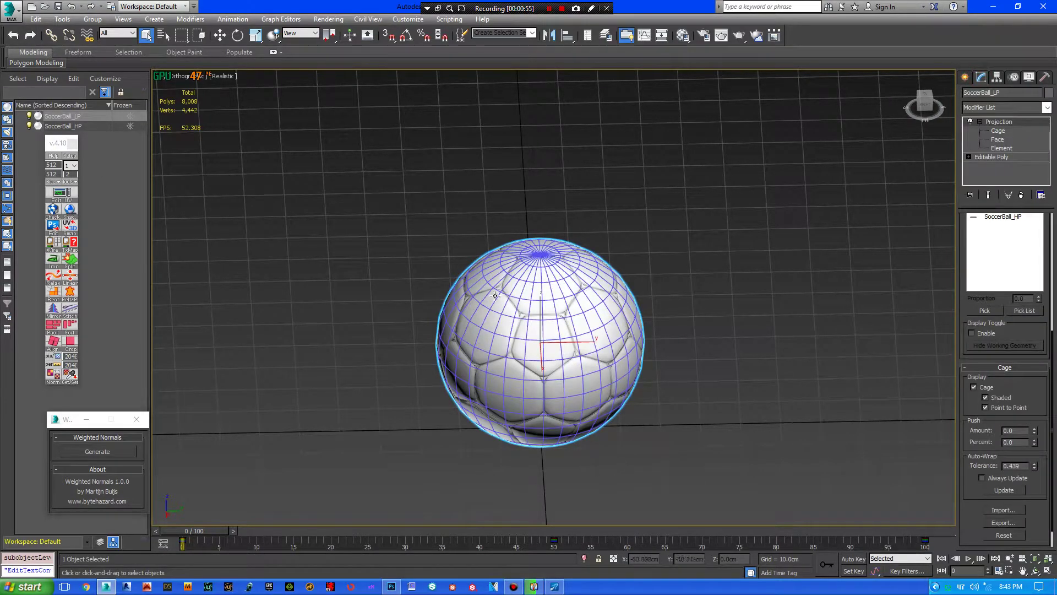
- Compare the low-poly and high-poly balls by toggling the visibility of SoccerBall_LP and SoccerBall_HP, leaving both shown
scroll(695, 405, "up", 4)
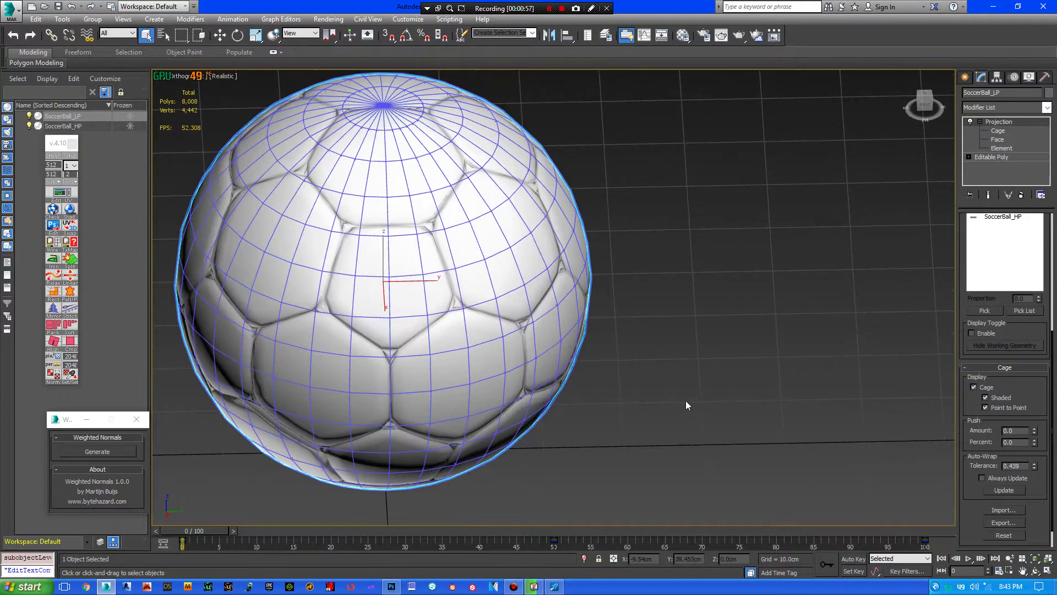
left_click(30, 117)
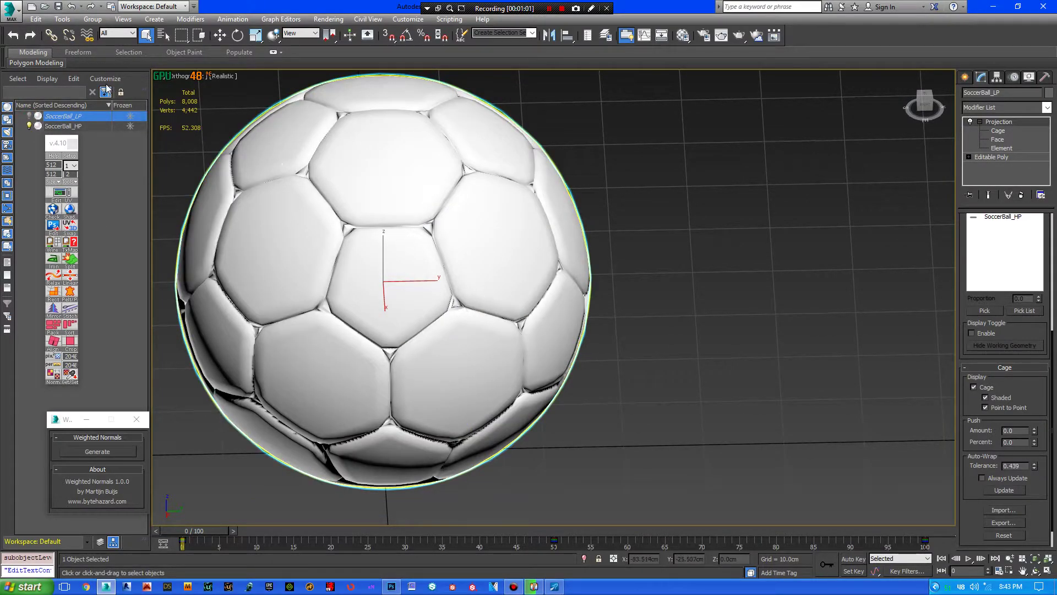
left_click(29, 116)
left_click(29, 126)
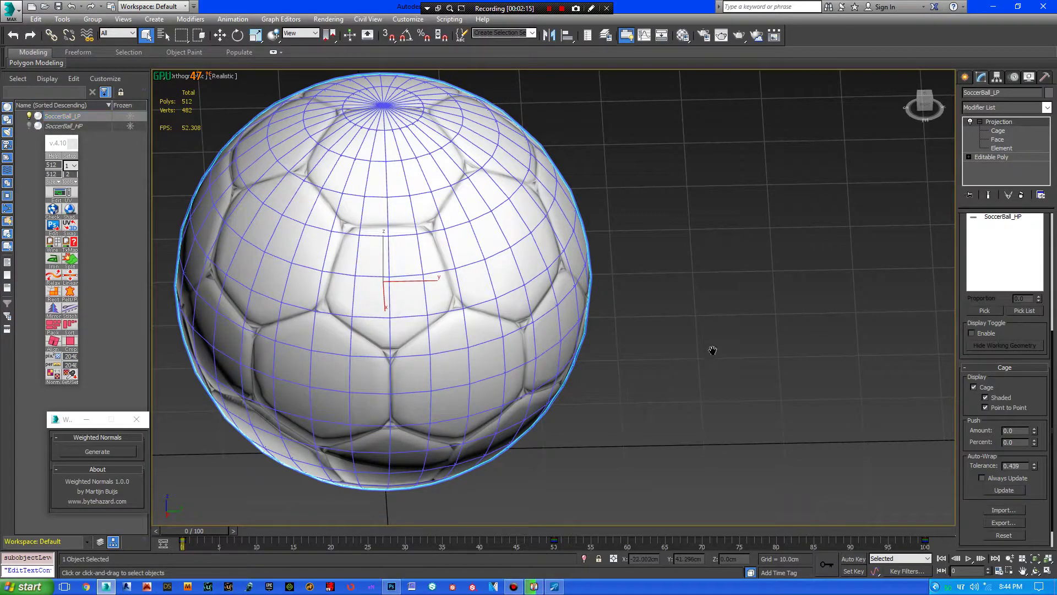
middle_click_drag(711, 349, 715, 351)
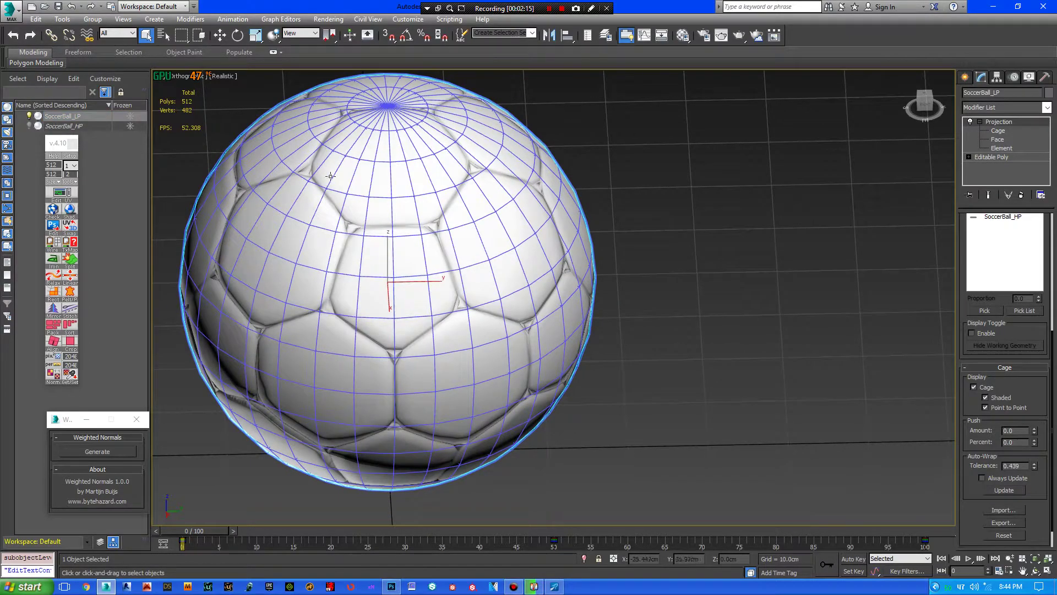
left_click(29, 116)
left_click(29, 125)
left_click(29, 117)
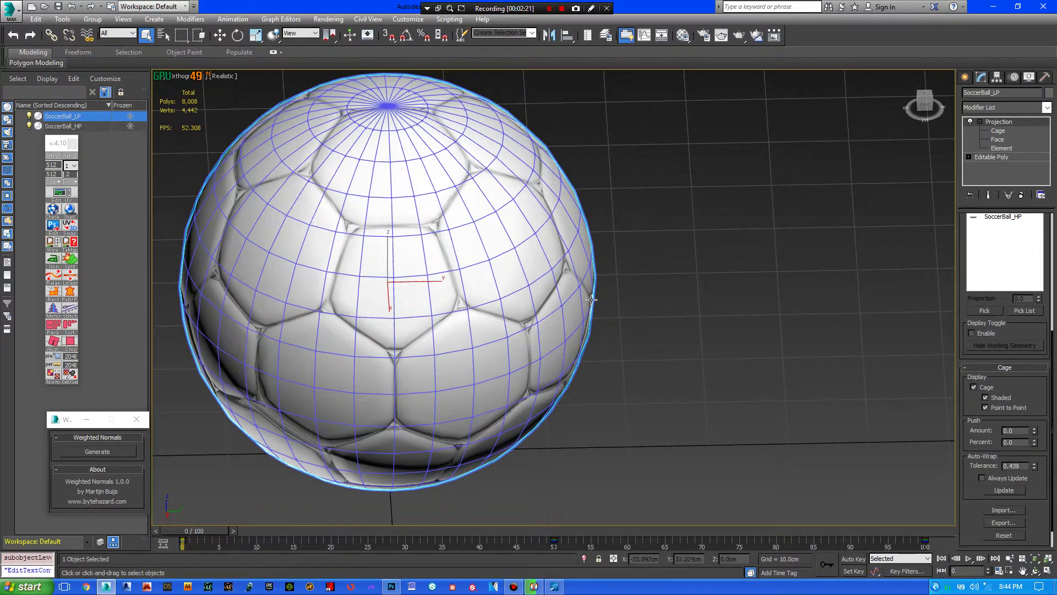
- Delete the Projection modifier from SoccerBall_LP and clear the selection
middle_click_drag(775, 328, 810, 251)
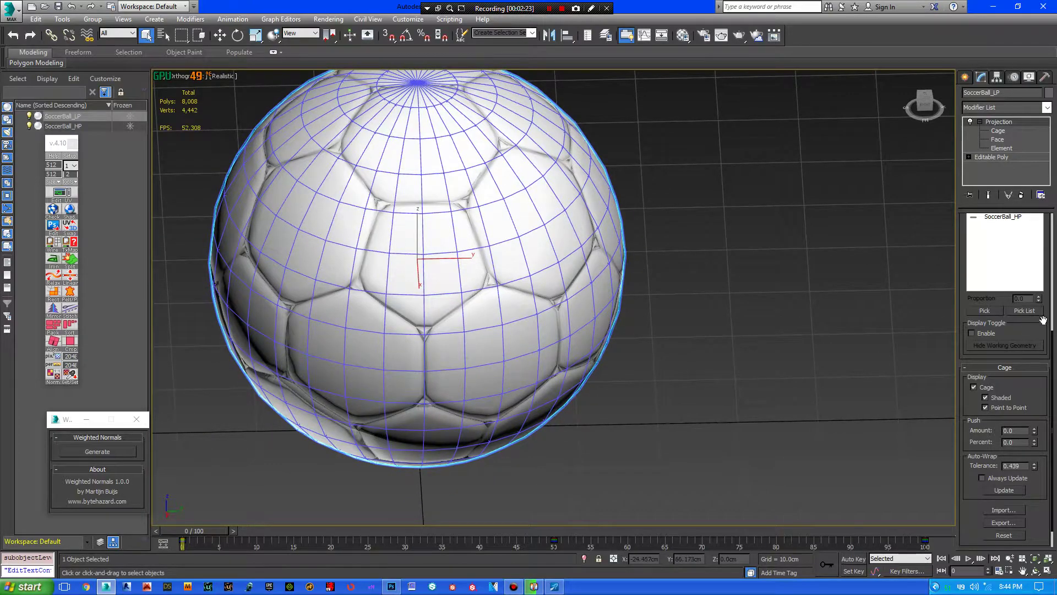
left_click_drag(1054, 341, 1054, 296)
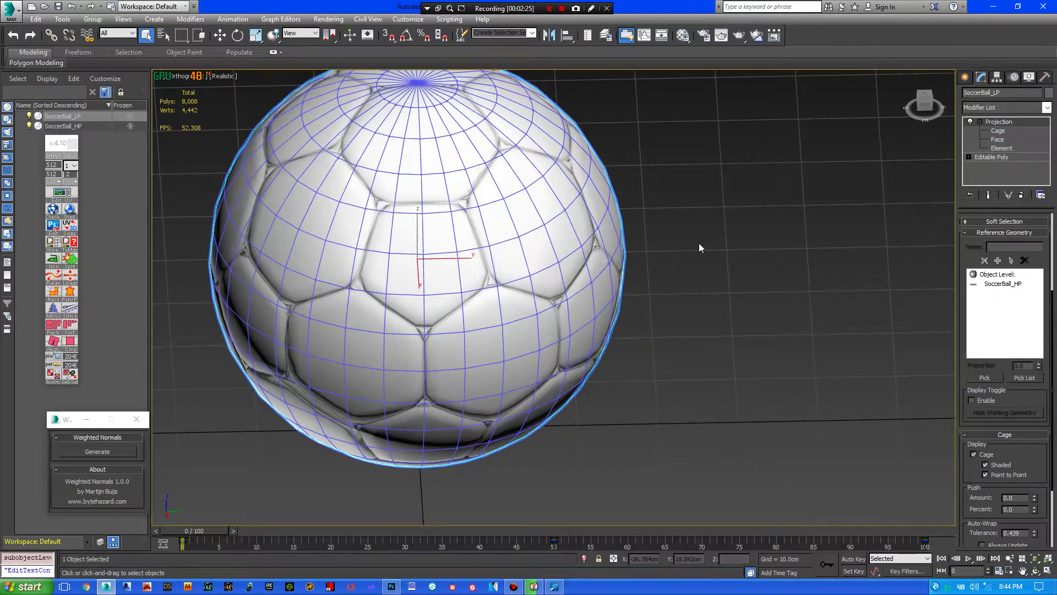
right_click(1011, 121)
left_click(963, 139)
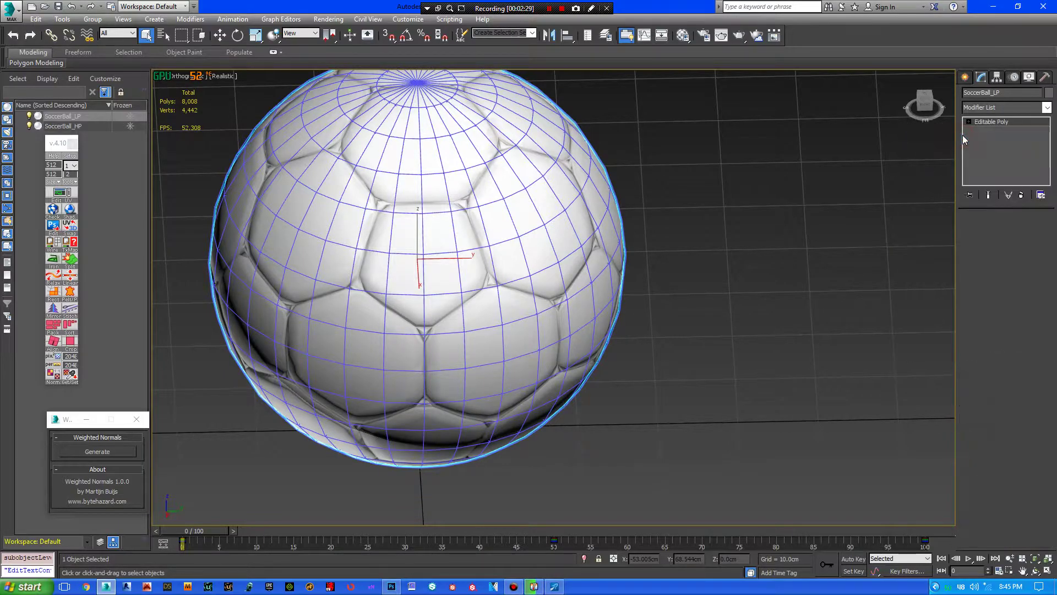
left_click(67, 115)
left_click(98, 171)
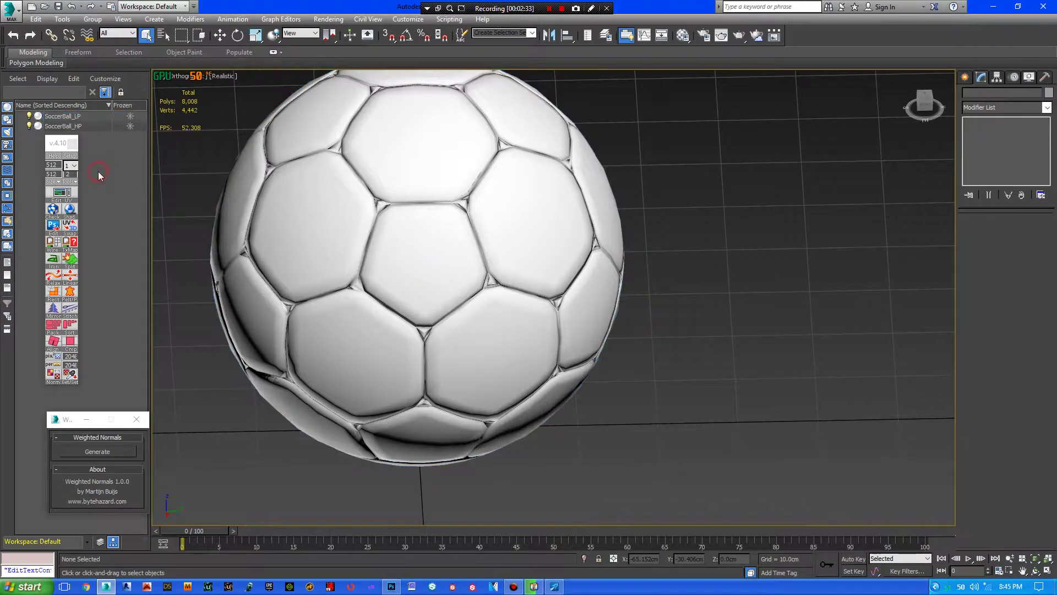
- Hide SoccerBall_HP and apply the plain white 09 - Default material to SoccerBall_LP
left_click(75, 115)
left_click(29, 125)
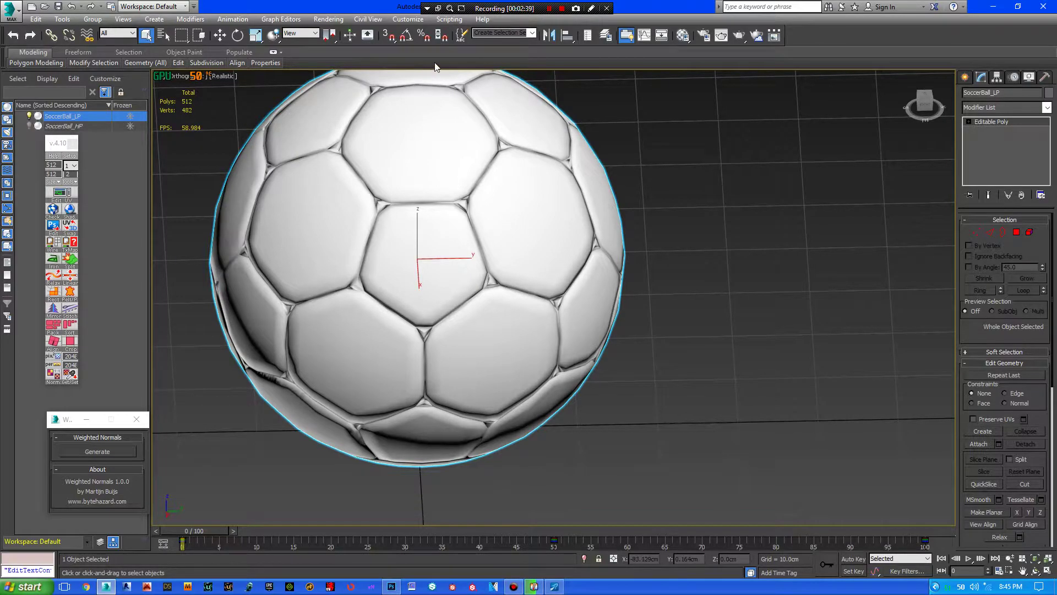
left_click(683, 37)
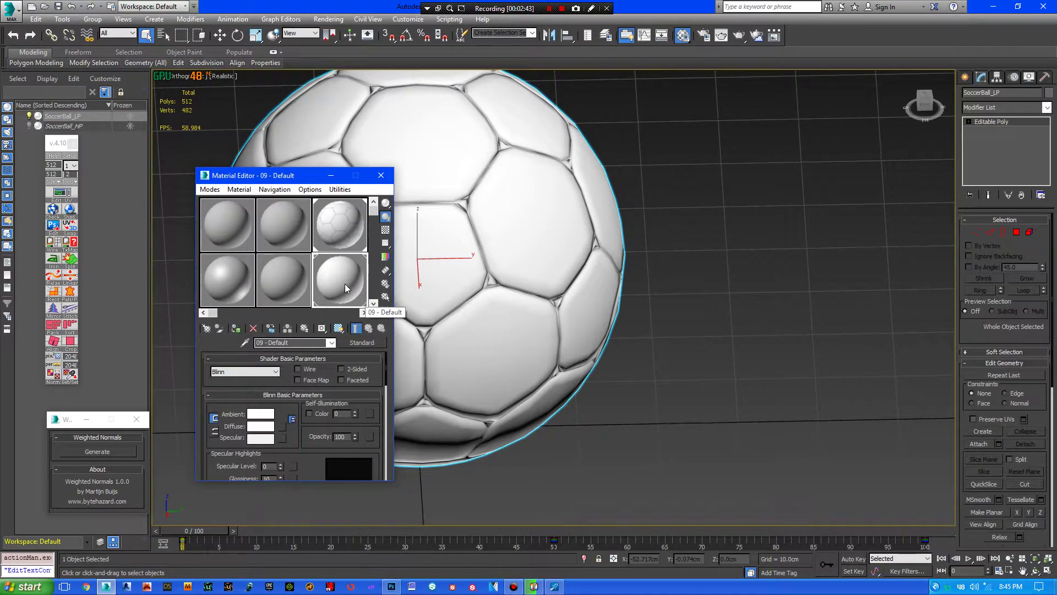
left_click_drag(345, 283, 482, 267)
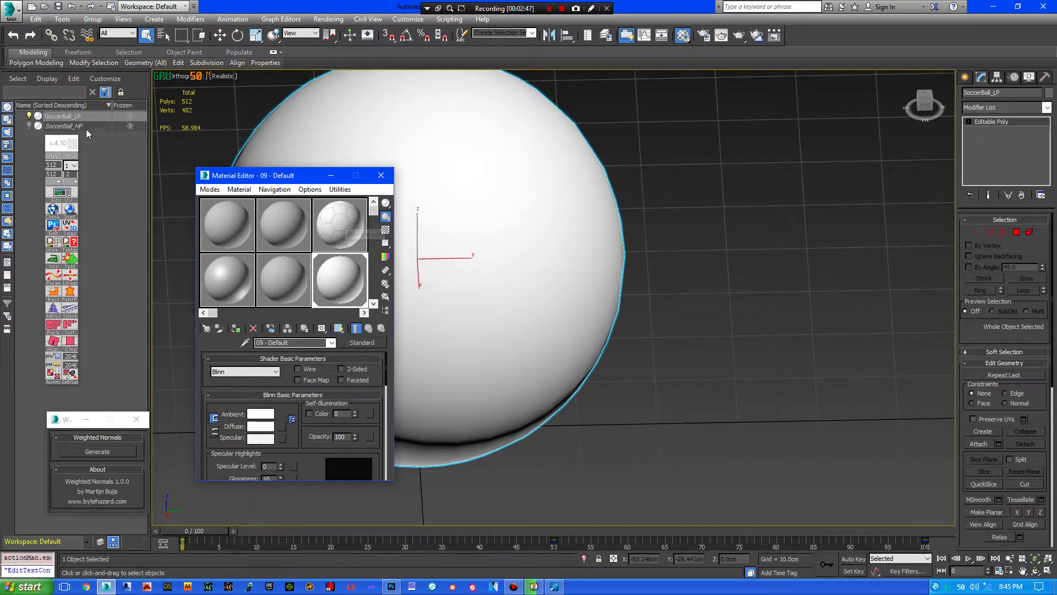
- Show SoccerBall_HP together with the low-poly ball and minimize the Material Editor
left_click(29, 126)
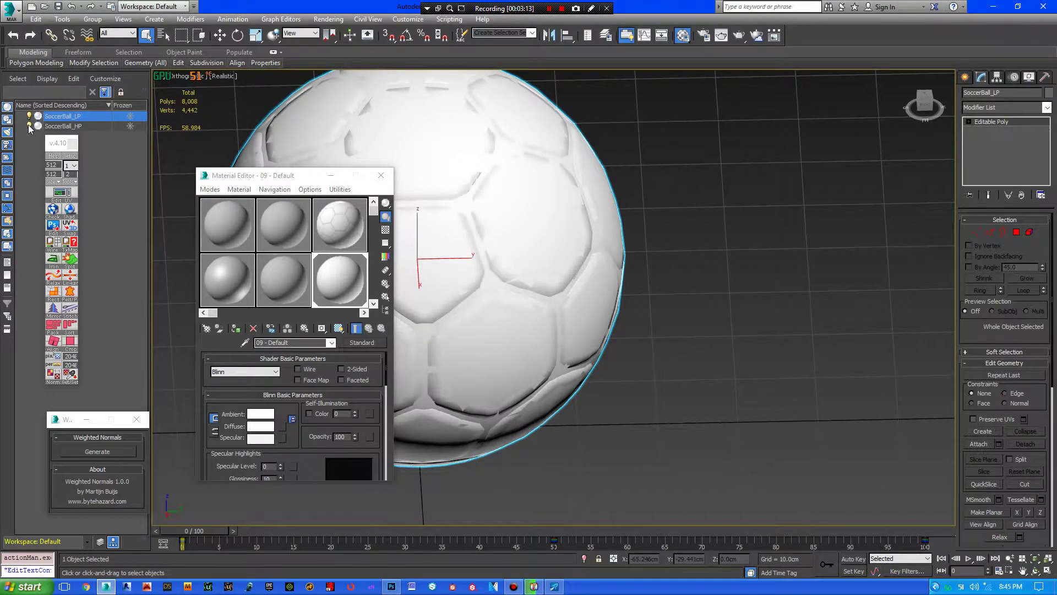
left_click(30, 126)
left_click(332, 179)
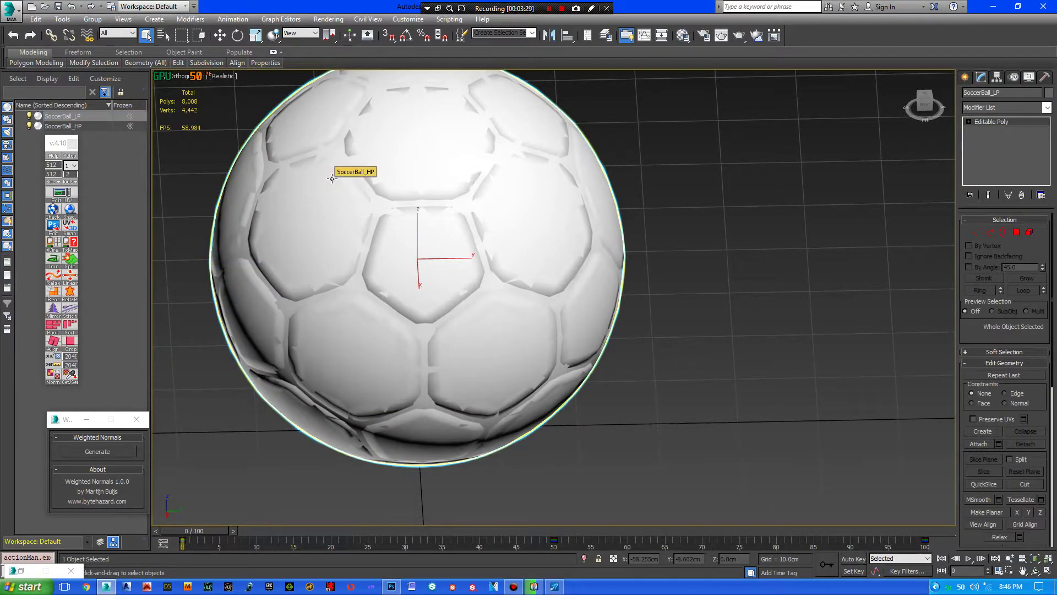
- Select SoccerBall_LP and add a Projection modifier to it
left_click(93, 126)
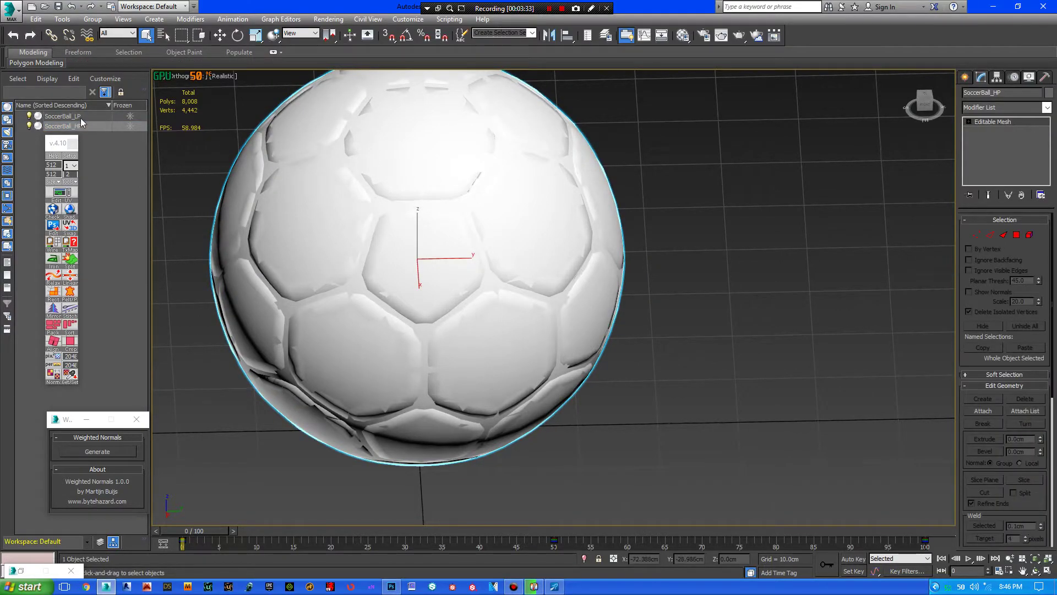
left_click(81, 116)
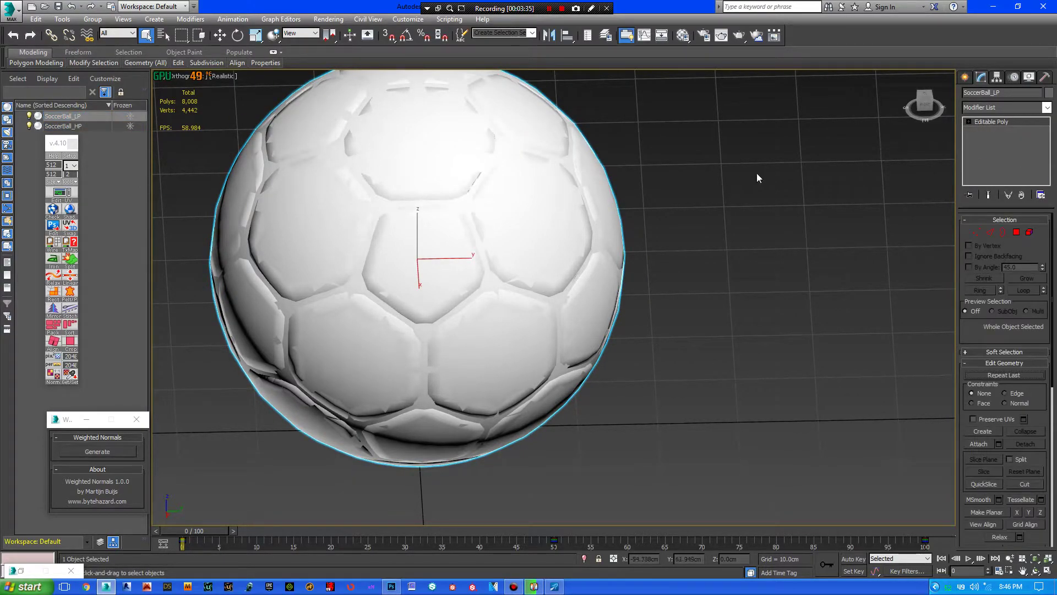
left_click(1047, 108)
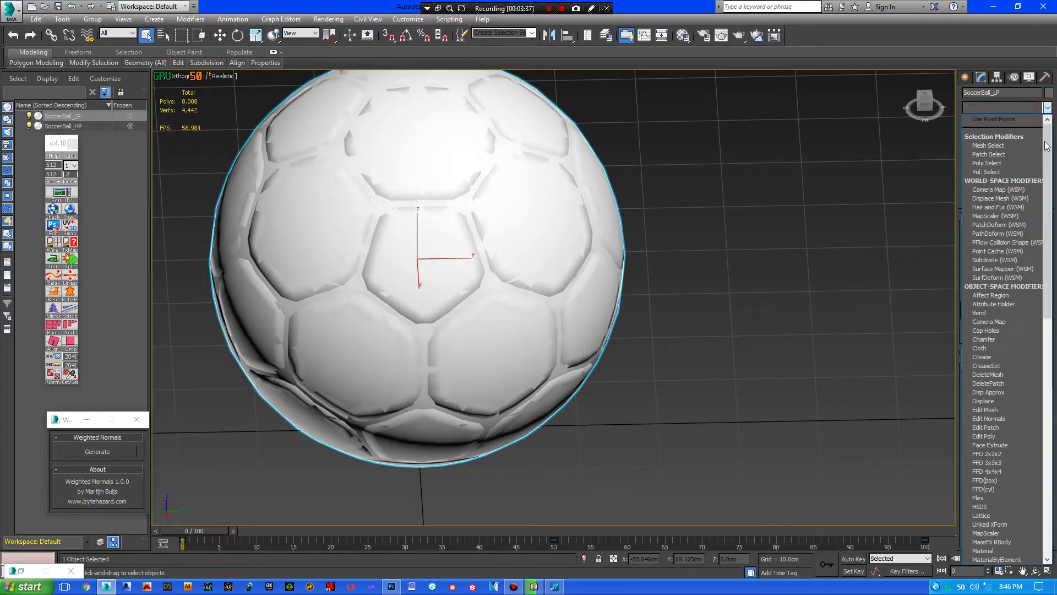
left_click_drag(1049, 153, 1048, 321)
left_click(1010, 358)
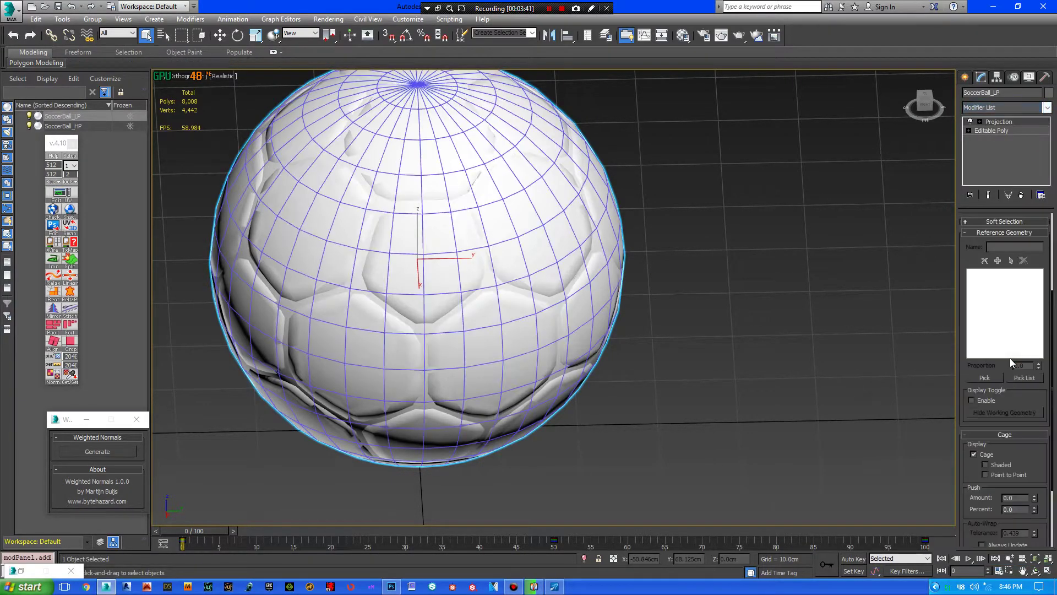
- Pick SoccerBall_HP as the reference geometry of the Projection modifier
scroll(776, 275, "down", 1)
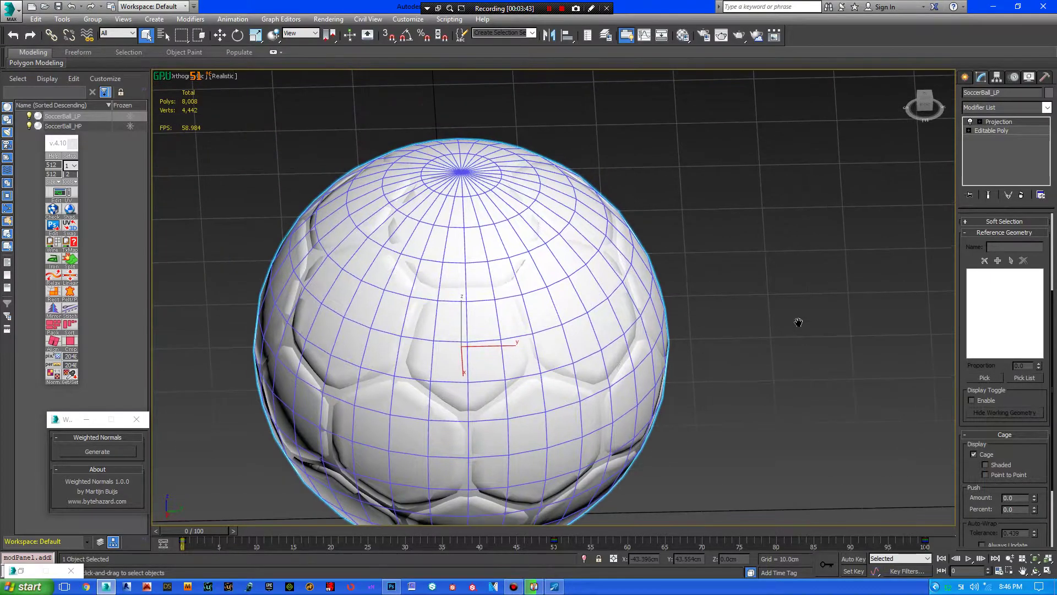
scroll(587, 315, "up", 5)
middle_click_drag(574, 267, 567, 225)
scroll(659, 296, "up", 1)
scroll(712, 215, "down", 1)
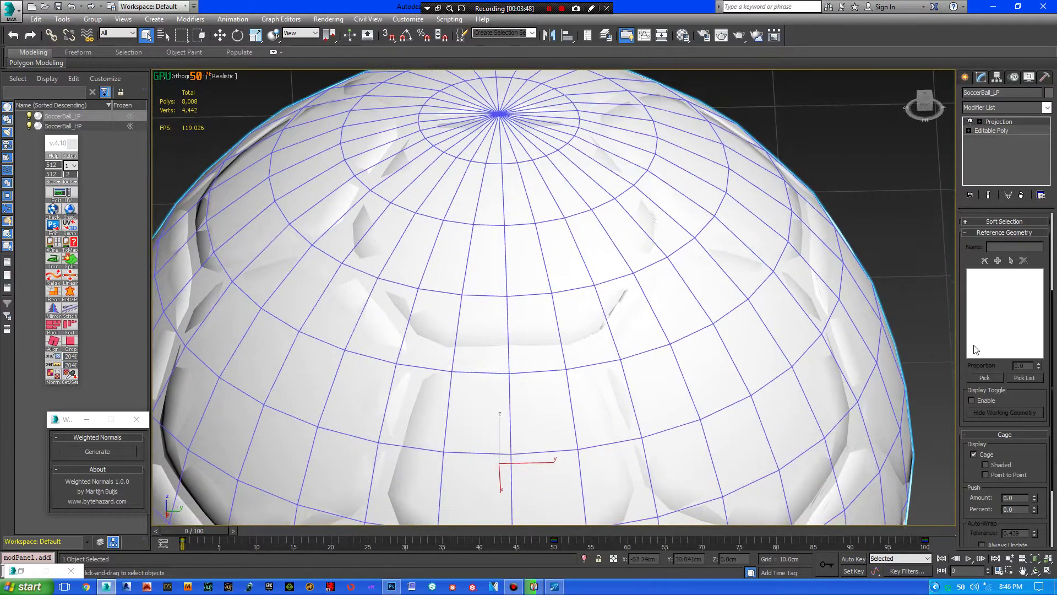
left_click(987, 378)
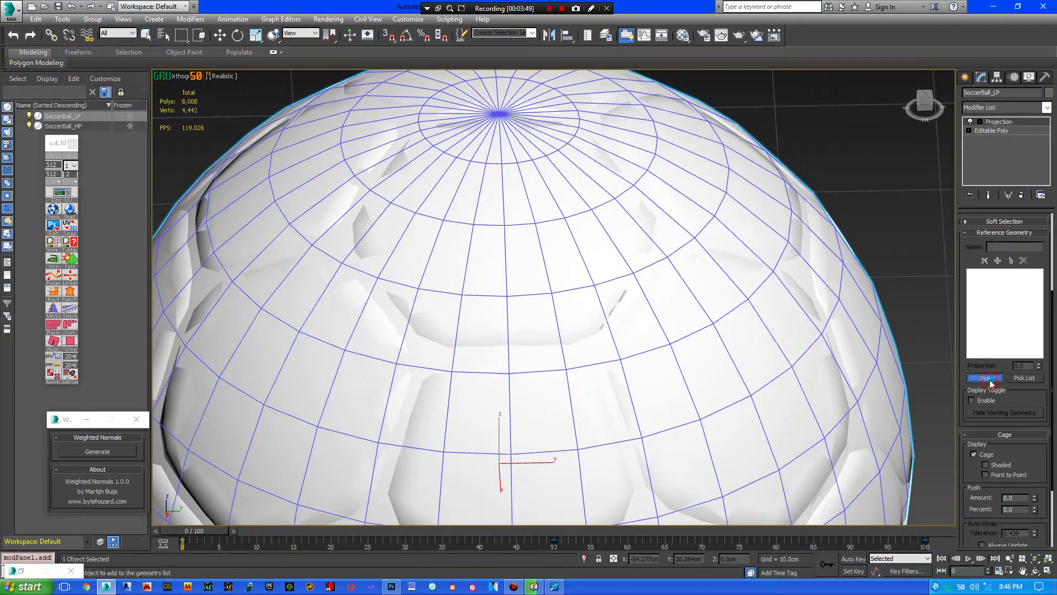
left_click(75, 126)
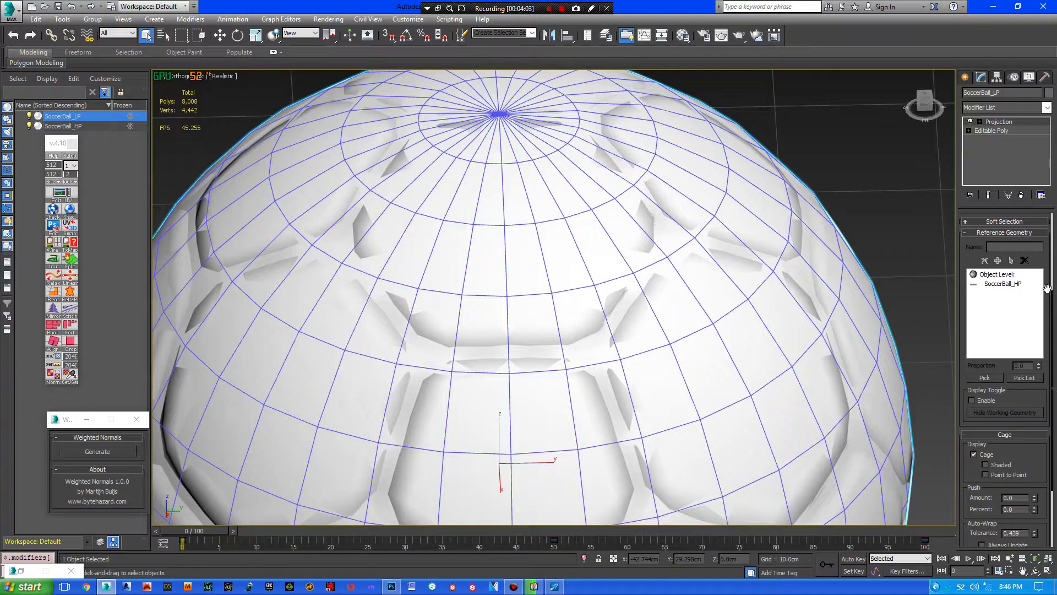
- Enter the Cage level of the Projection modifier and enable the Shaded and Point to Point cage display
left_click(980, 121)
left_click(997, 131)
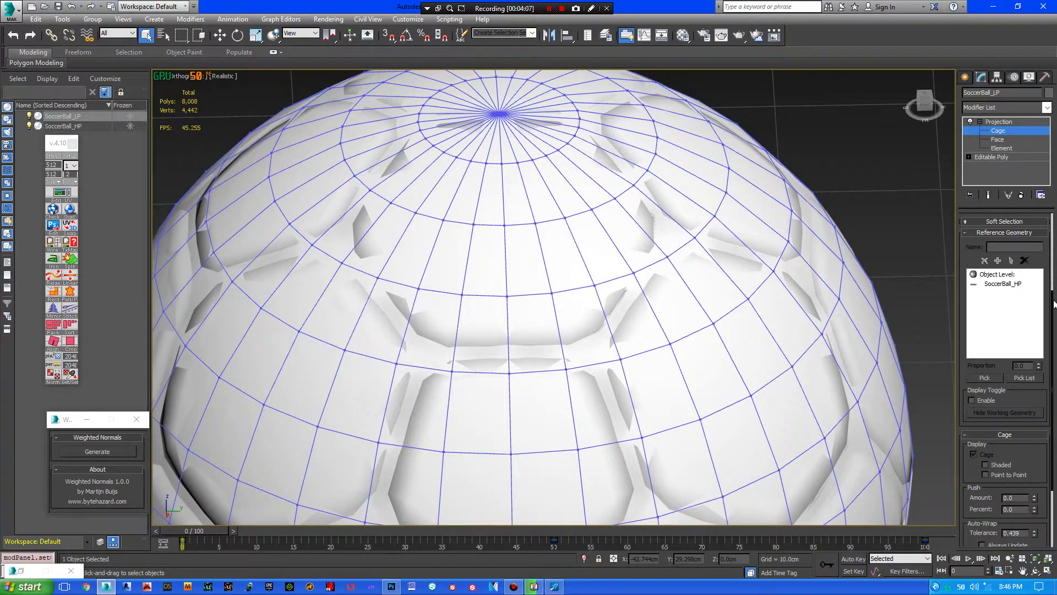
scroll(1055, 308, "down", 4)
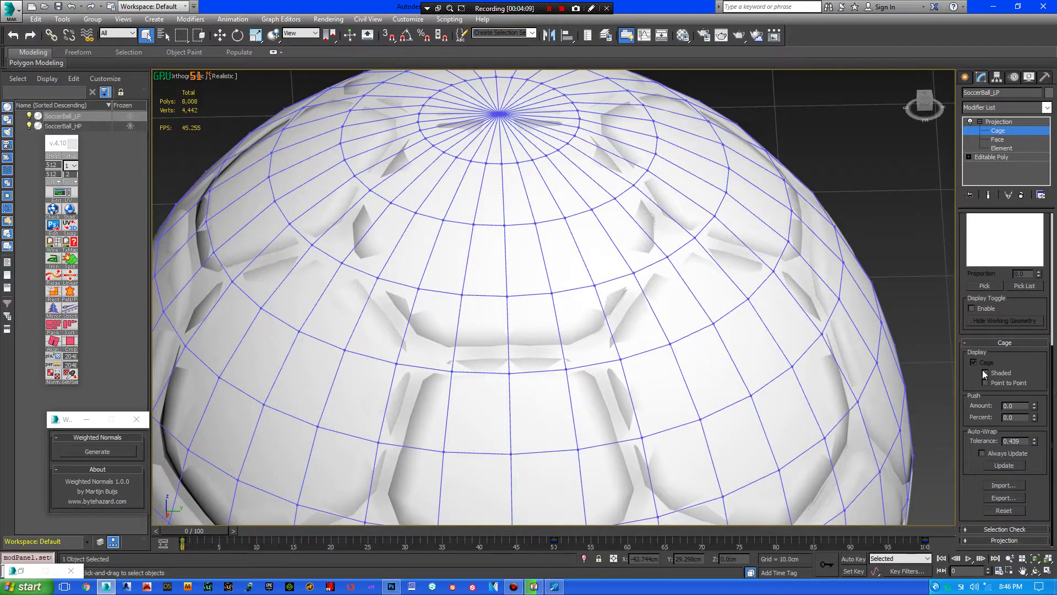
left_click(986, 373)
left_click(986, 383)
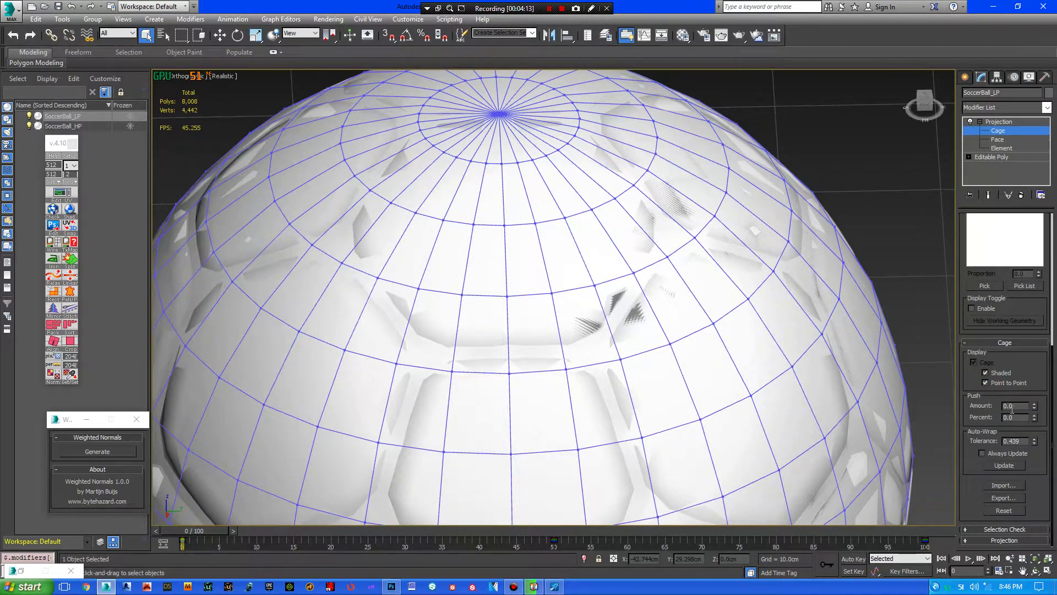
- Reset the projection cage and push it slightly outward around the high-poly ball
left_click(1004, 511)
mouse_move(1036, 408)
left_mouse_down()
mouse_move(1035, 396)
mouse_move(1048, 395)
mouse_move(1048, 421)
mouse_move(1043, 386)
mouse_move(1046, 394)
left_mouse_up()
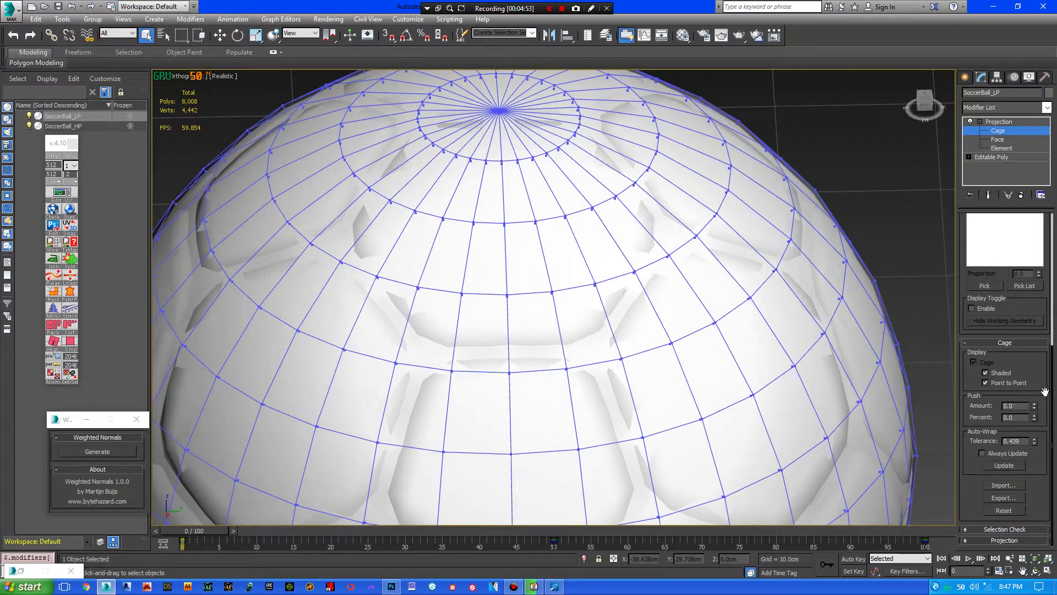
scroll(578, 421, "down", 5)
middle_click_drag(577, 452, 595, 284)
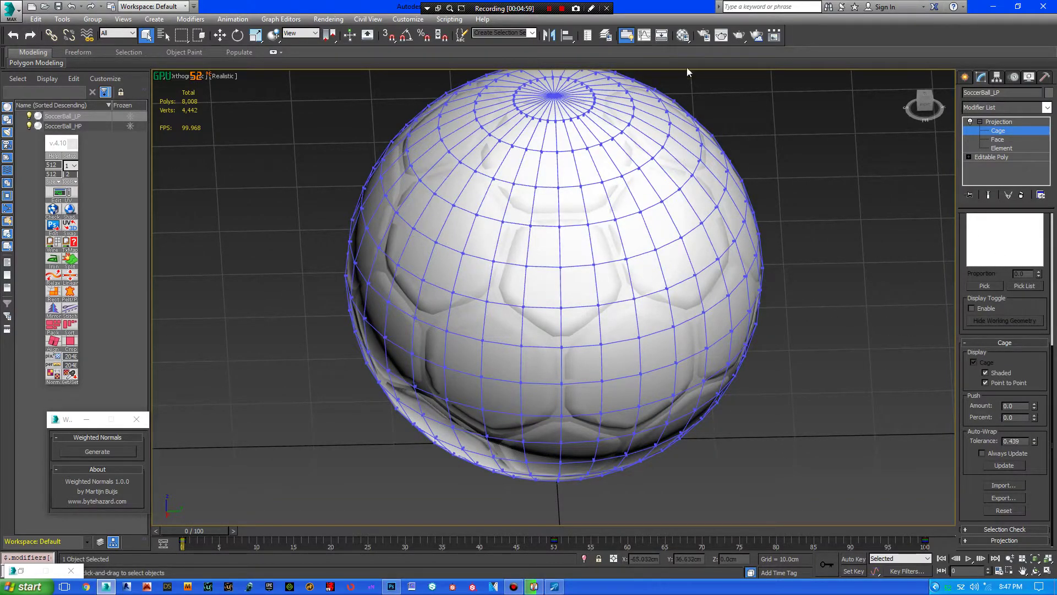
- Open Render Setup and show its common render parameters
left_click(329, 19)
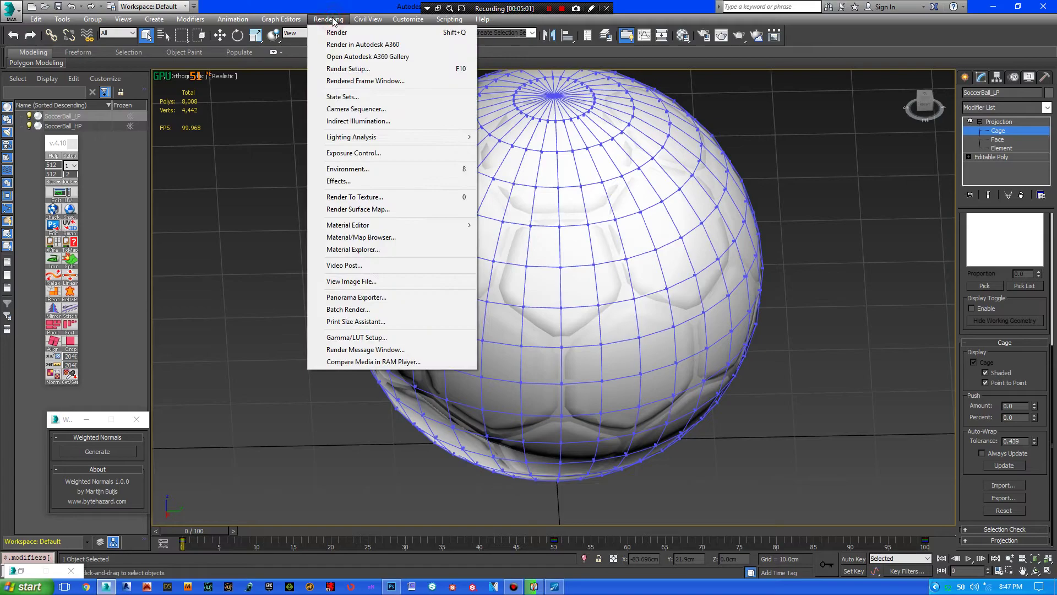
left_click(348, 70)
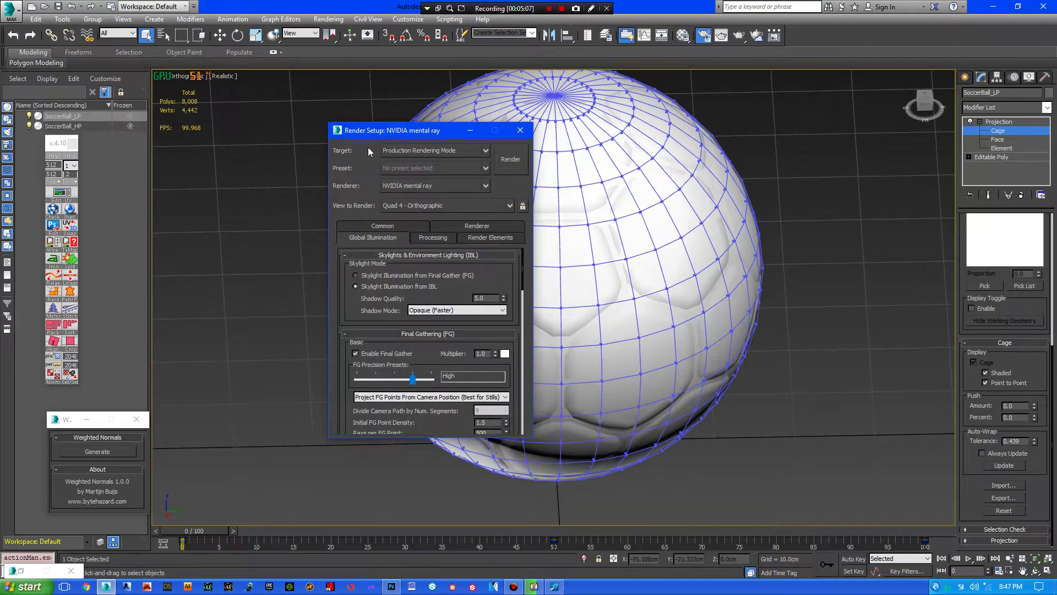
left_click(374, 226)
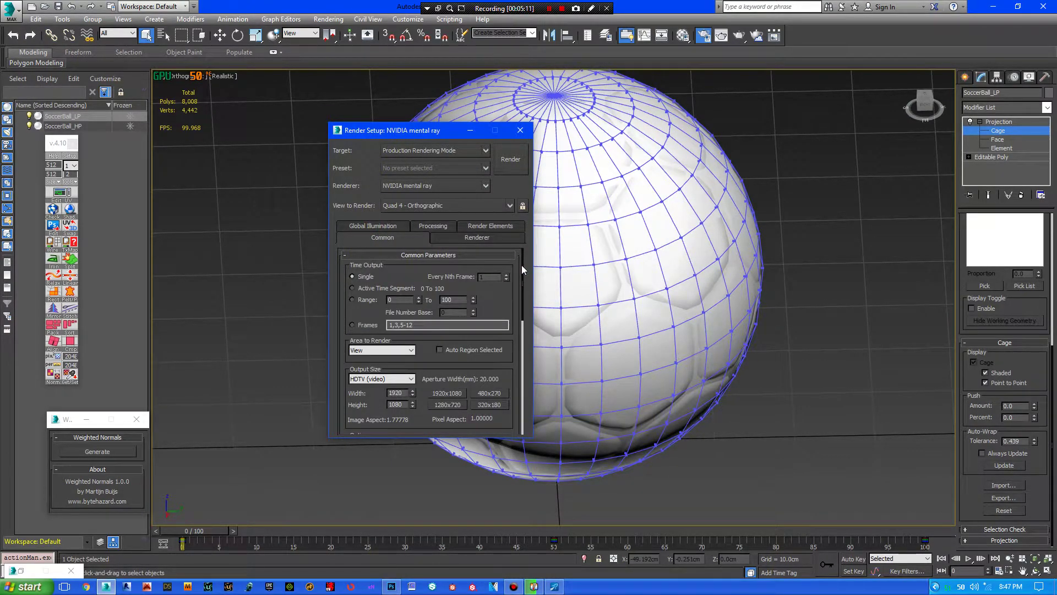
- Assign the Default Scanline Renderer as the production renderer
left_click_drag(521, 266, 520, 409)
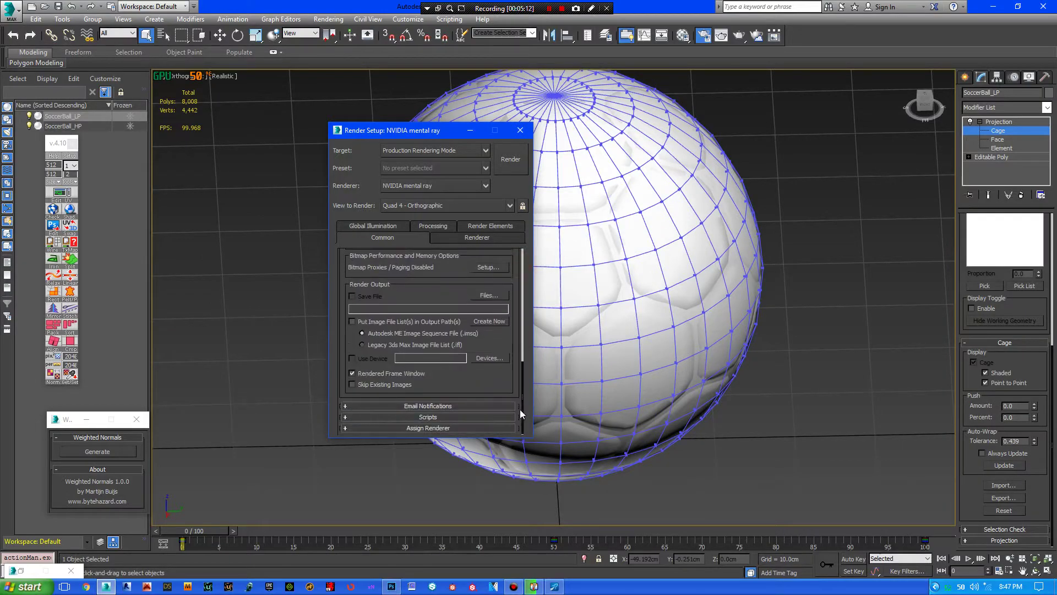
left_click(483, 428)
left_click(492, 381)
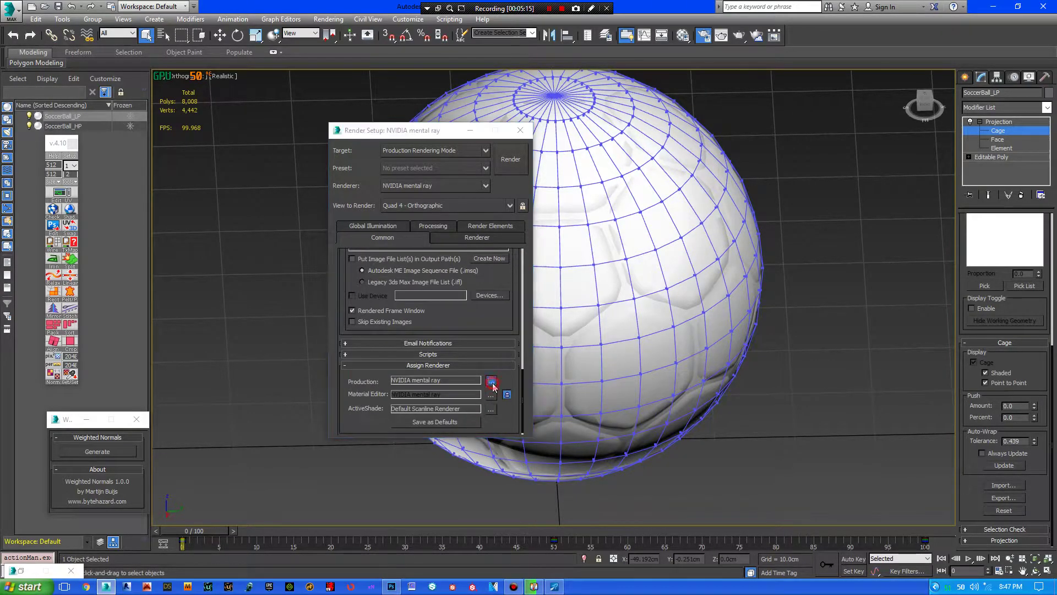
left_click(394, 215)
left_click(439, 361)
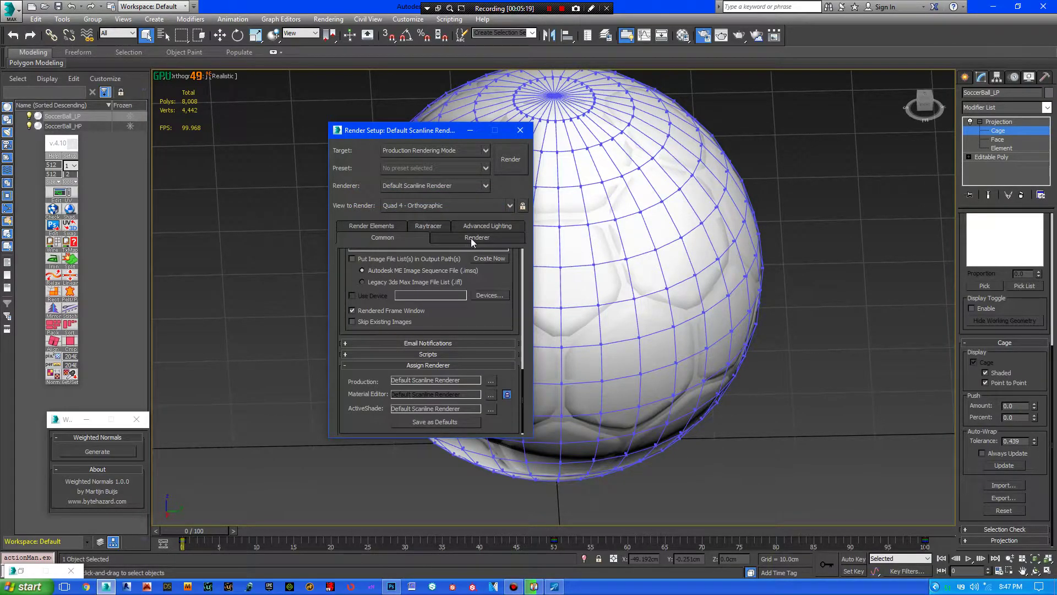
- Assign NVIDIA mental ray as the production renderer
left_click(491, 380)
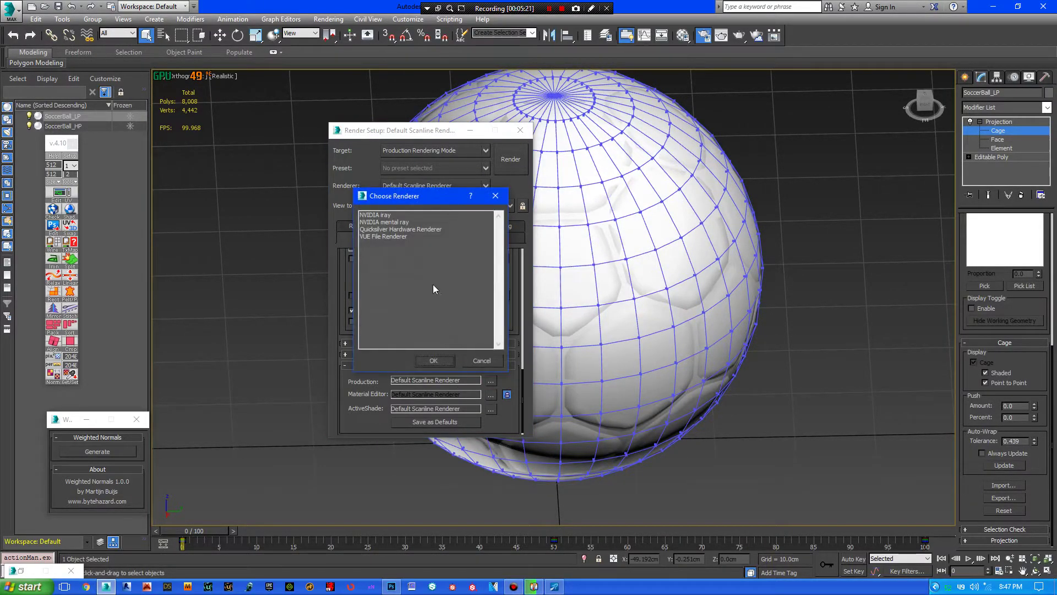
left_click(384, 222)
left_click(445, 361)
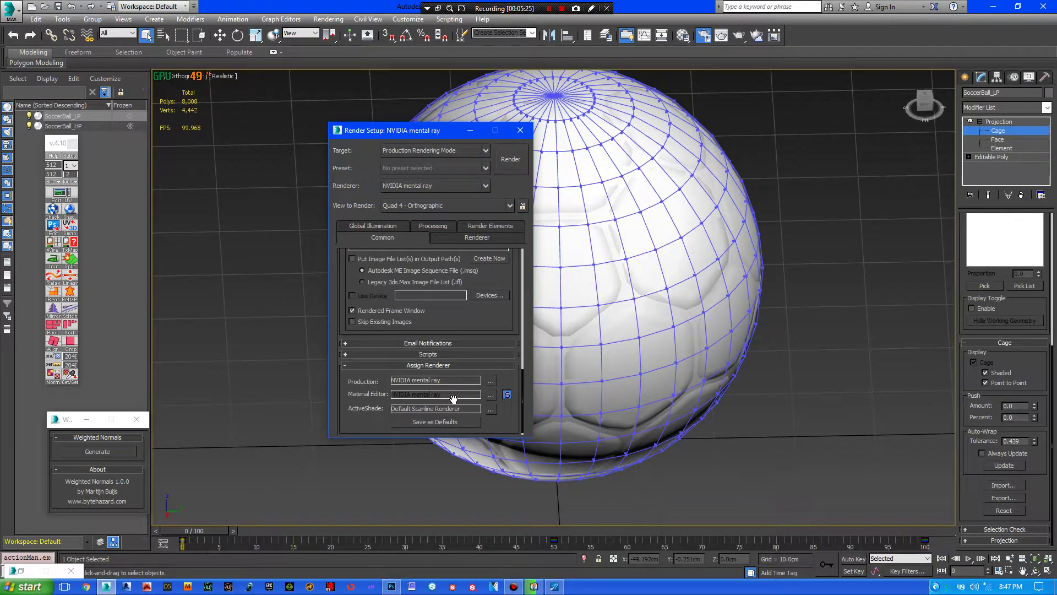
- Set the mental ray samples-per-pixel quality to 20
left_click_drag(521, 378, 524, 259)
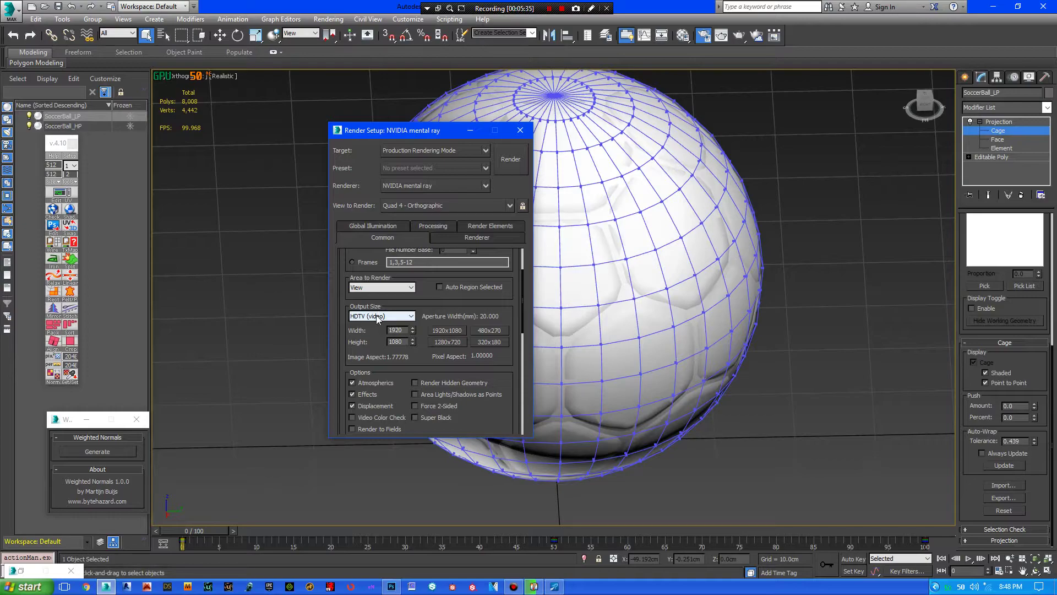
left_click(479, 237)
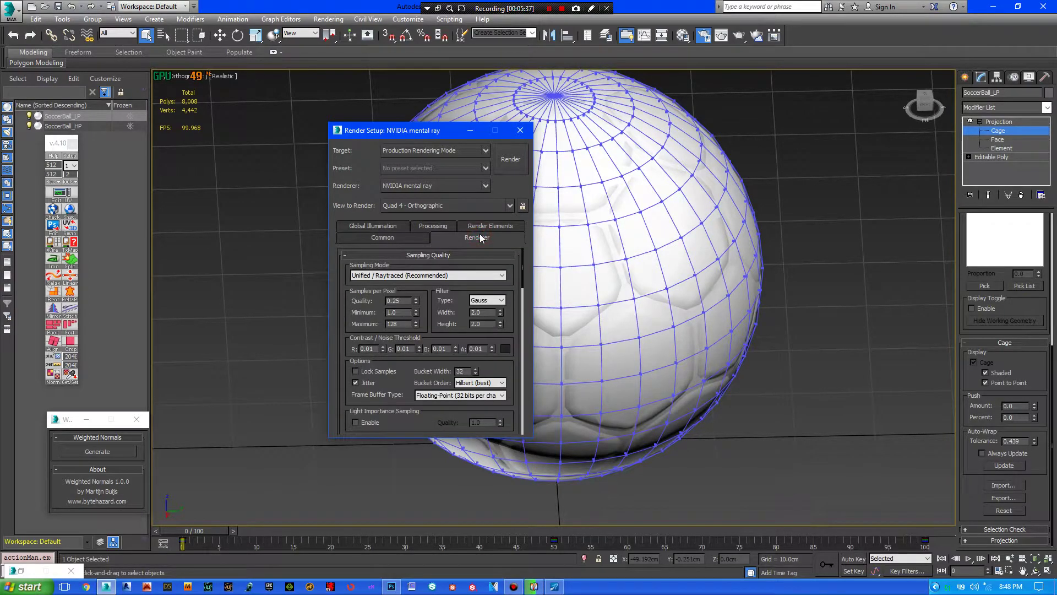
double_click(391, 300)
type("20")
key("Return")
- Set the Final Gather precision preset to High and the skylight shadow quality to 5 in the global illumination settings
left_click(369, 224)
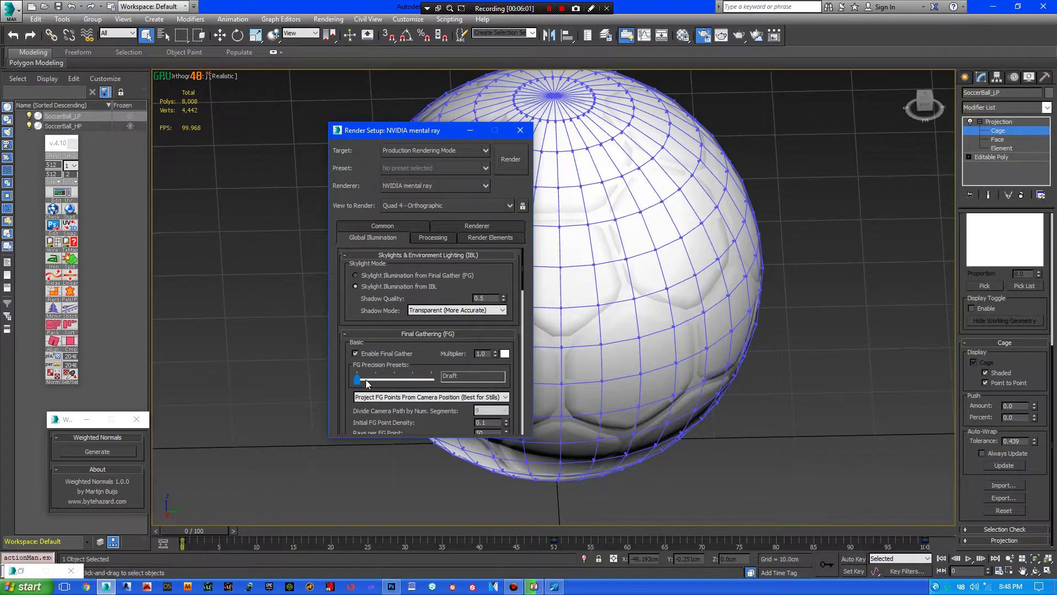
left_click_drag(366, 380, 412, 378)
left_click_drag(489, 298, 470, 299)
type("5")
- Review the Final Gathering, Caustics, Processing, Render Elements and sampling quality settings, and close Render Setup
left_click(479, 333)
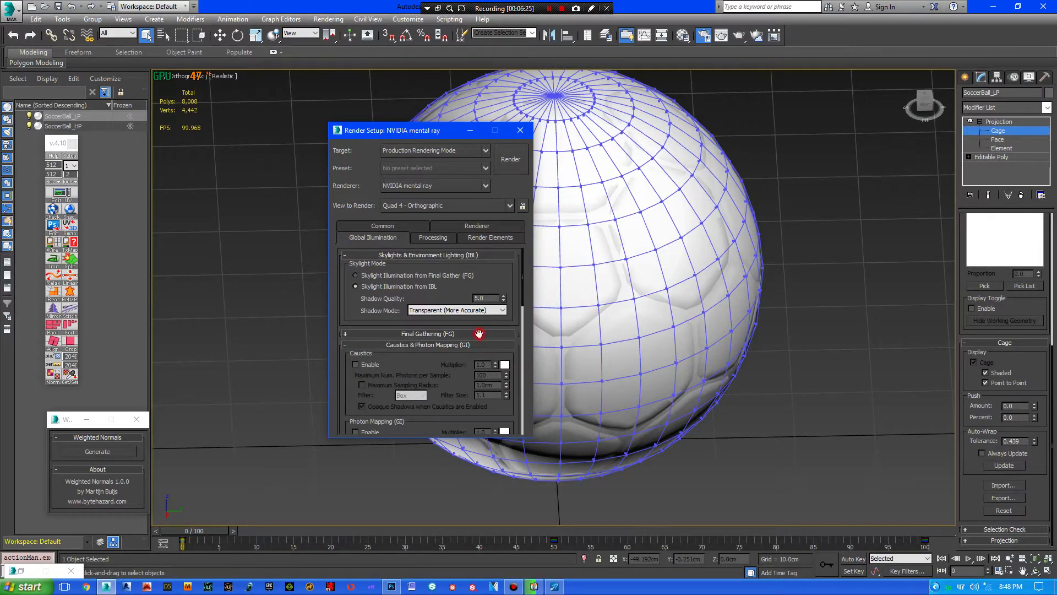
left_click(479, 334)
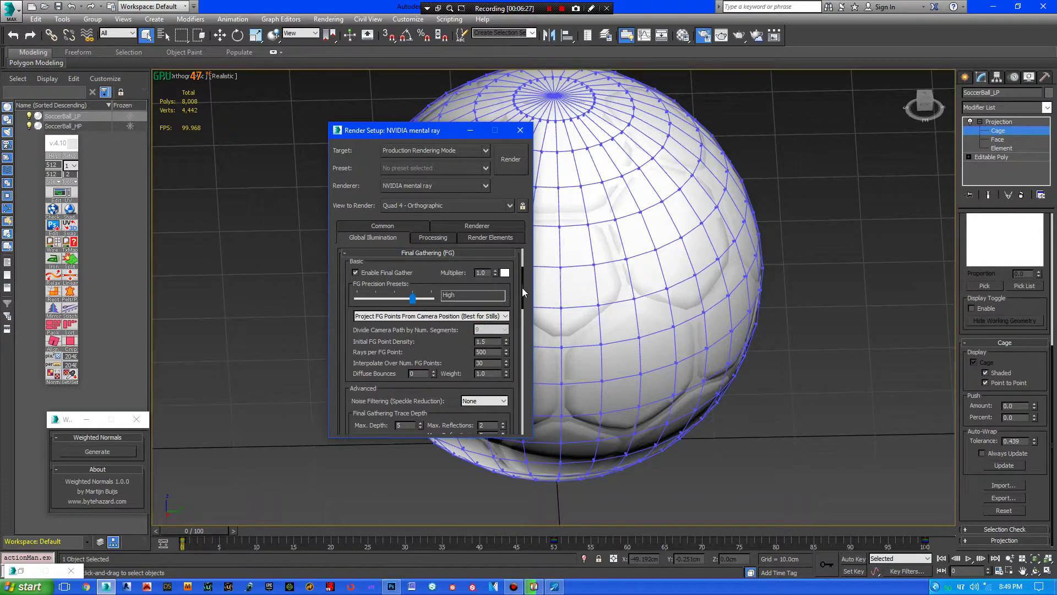
scroll(520, 289, "up", 3)
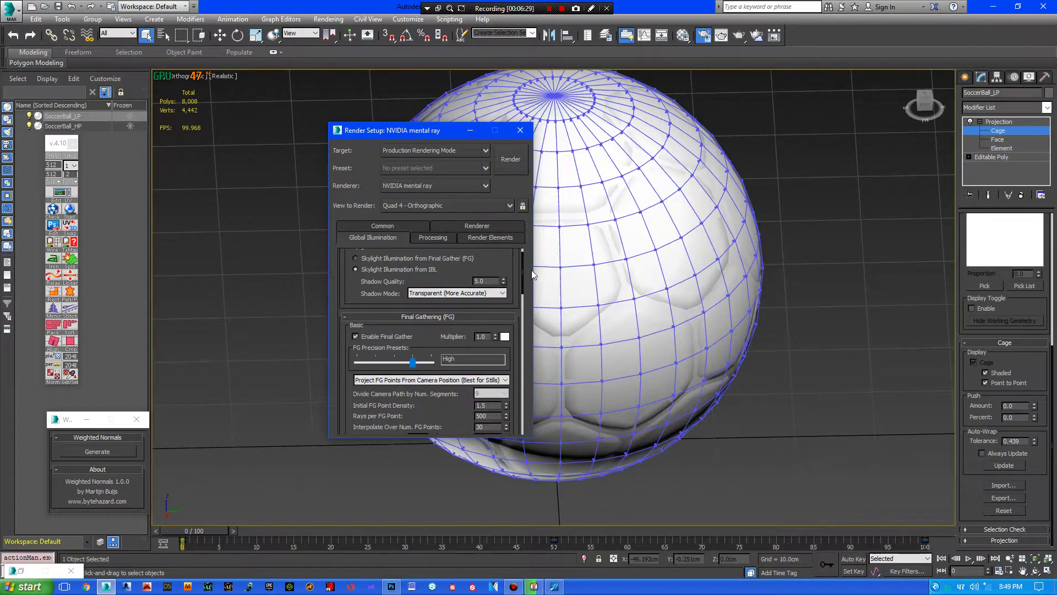
scroll(524, 272, "down", 3)
scroll(524, 282, "down", 10)
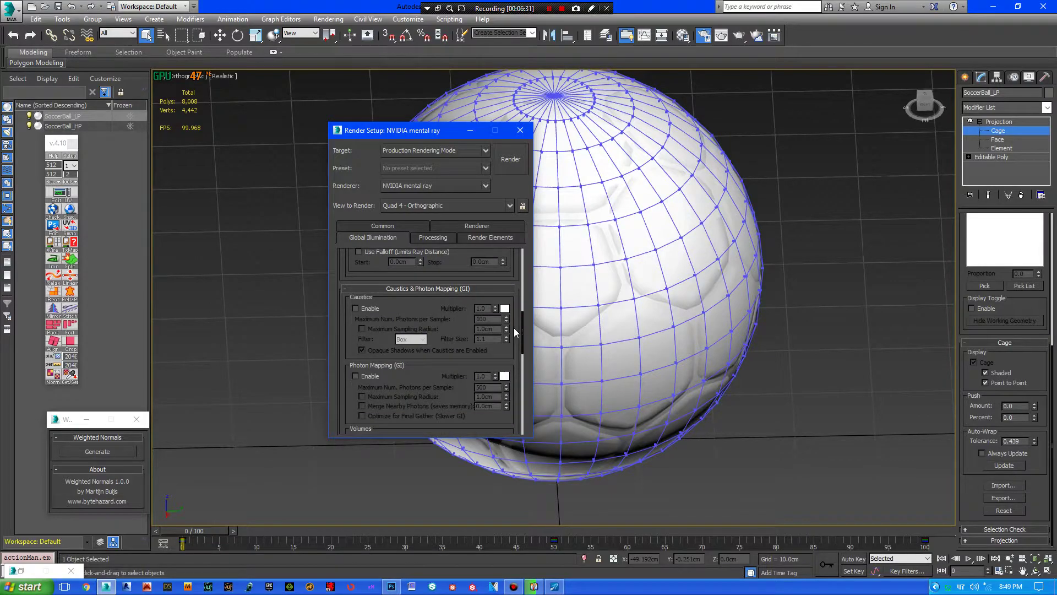
left_click(425, 237)
left_click_drag(523, 263, 515, 350)
left_click(494, 237)
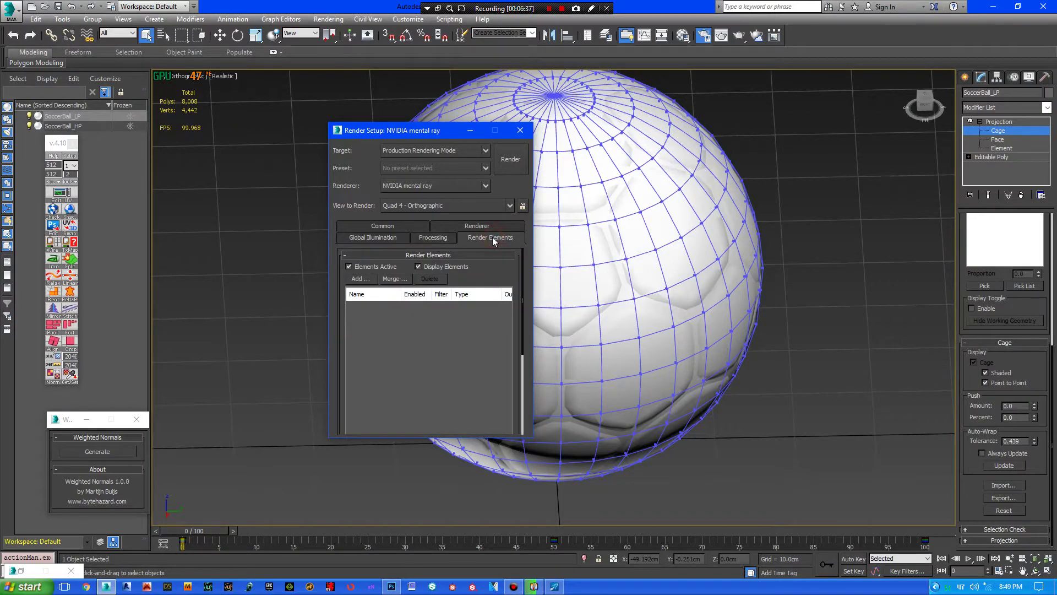
left_click(490, 226)
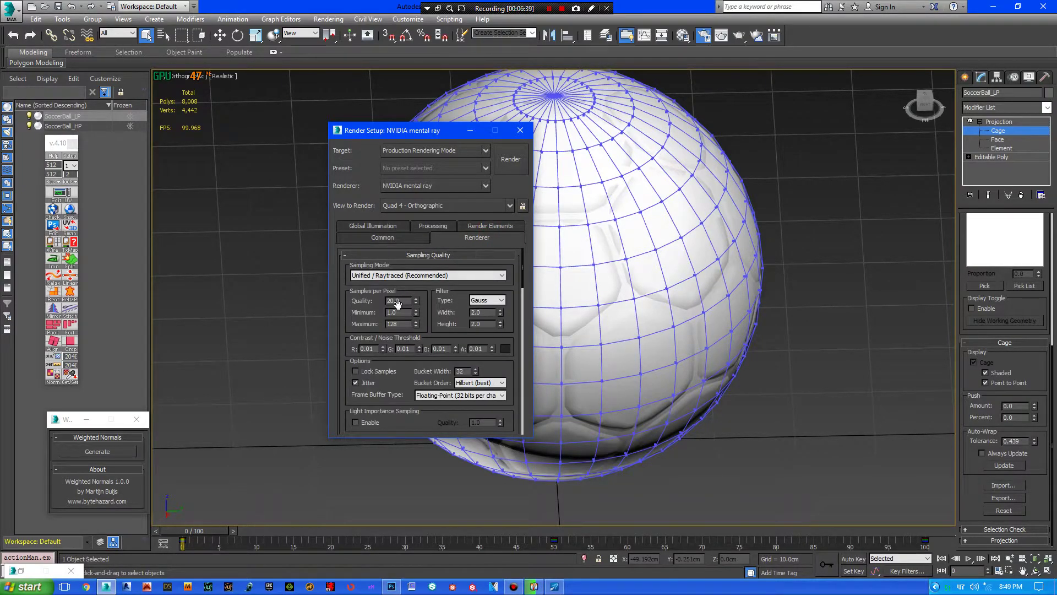
left_click(521, 132)
- Open Render To Texture and delete the existing Ambient Occlusion output element of SoccerBall_LP
left_click(333, 20)
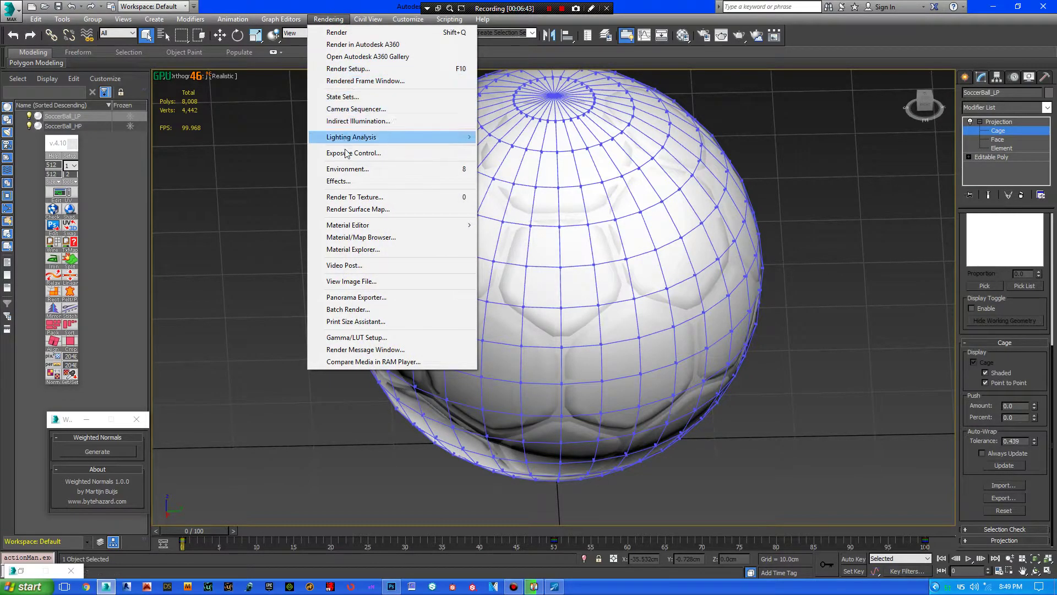
left_click(361, 198)
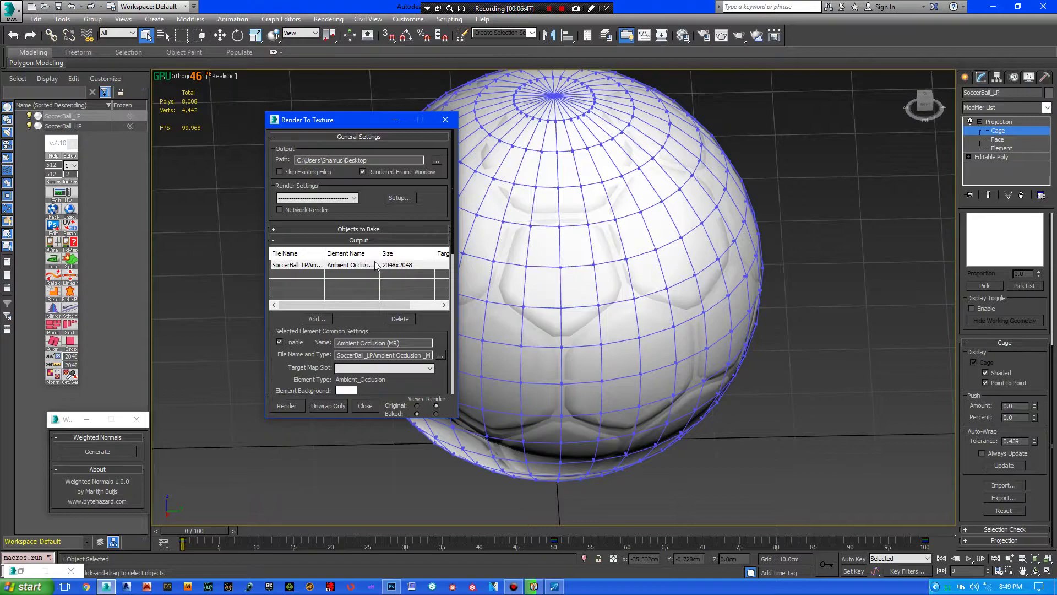
left_click(400, 319)
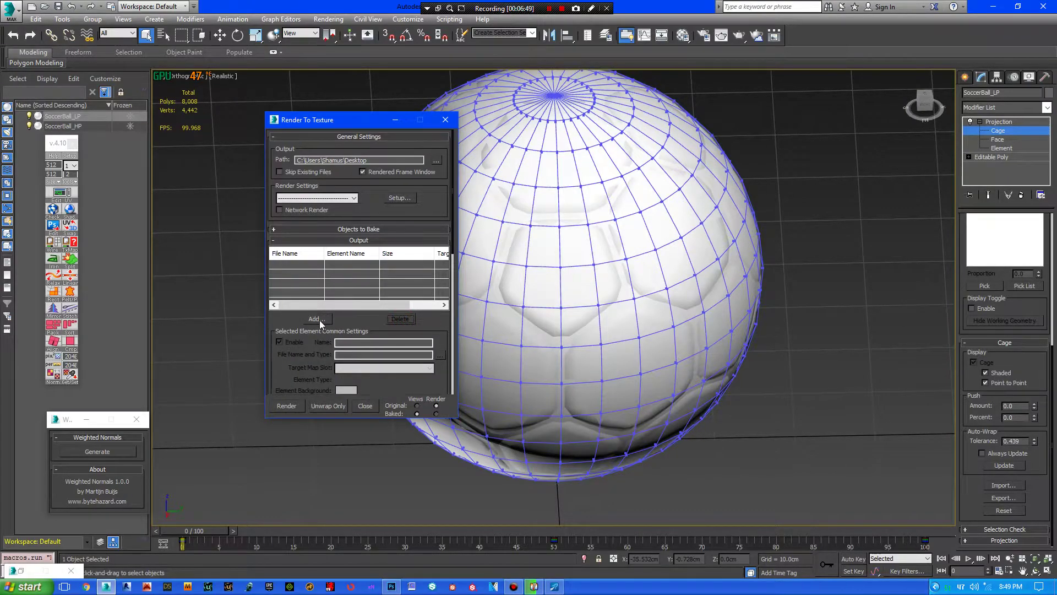
- Add an Ambient Occlusion (MR) texture element to the output and set its map size to 2048x2048
left_click(320, 320)
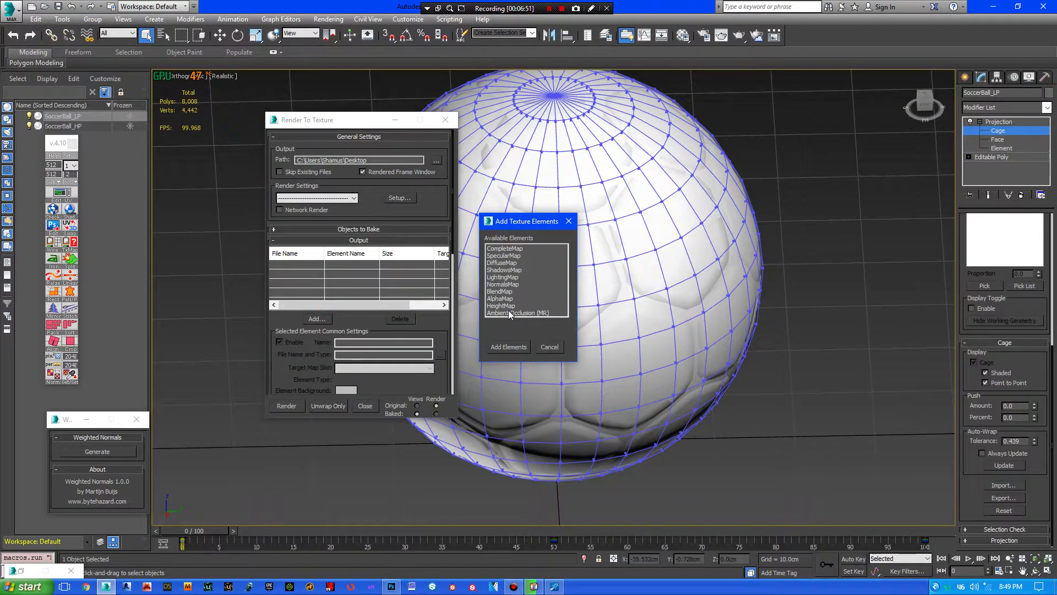
left_click(541, 314)
left_click(509, 347)
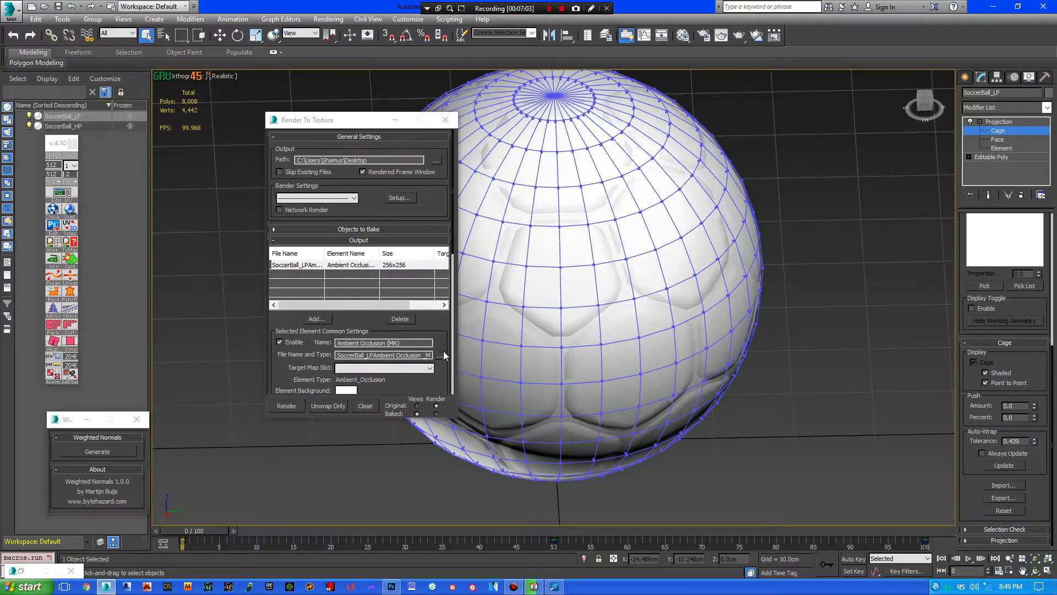
left_click_drag(454, 240, 452, 295)
left_click(429, 314)
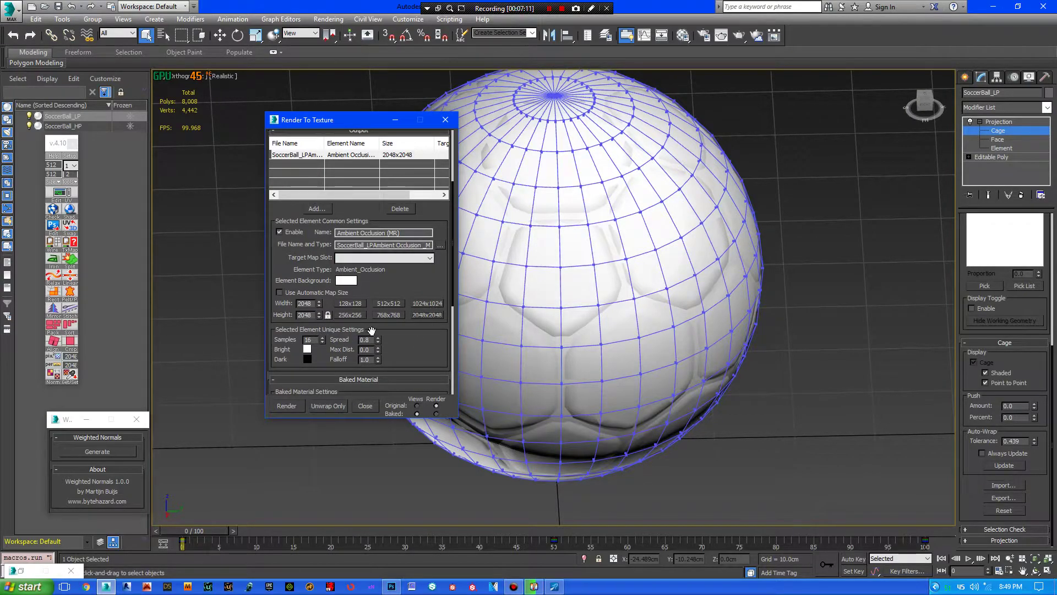
- Set the ambient occlusion element's samples to 64 and its spread to 1.0
double_click(309, 340)
type("6")
key("Tab")
type("1")
- Try to bake the ambient occlusion map without a target map slot, dismissing the file overwrite confirmation and closing Render To Texture
scroll(451, 261, "down", 5)
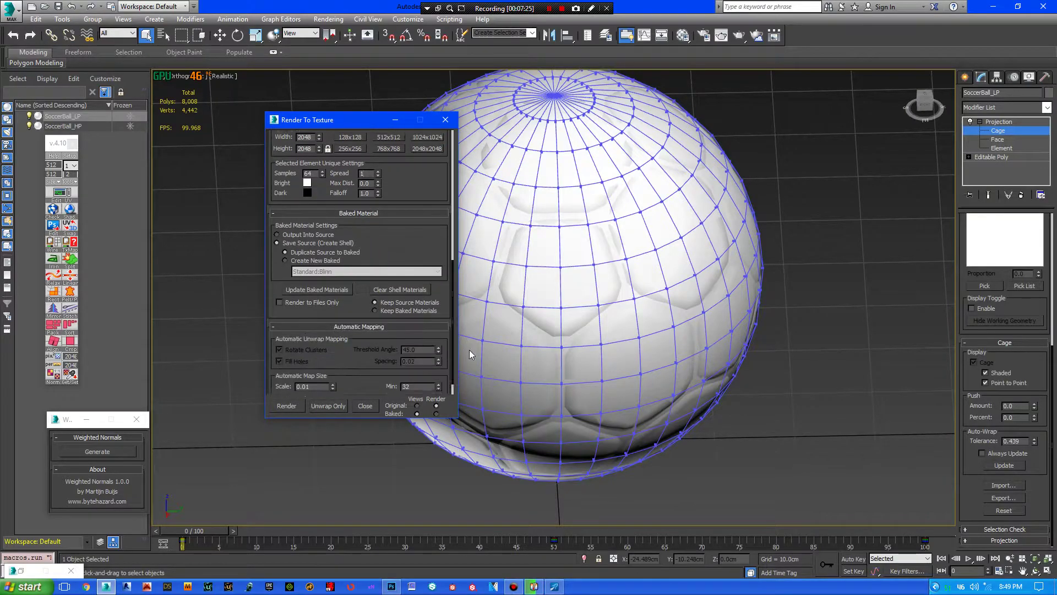
scroll(466, 355, "down", 1)
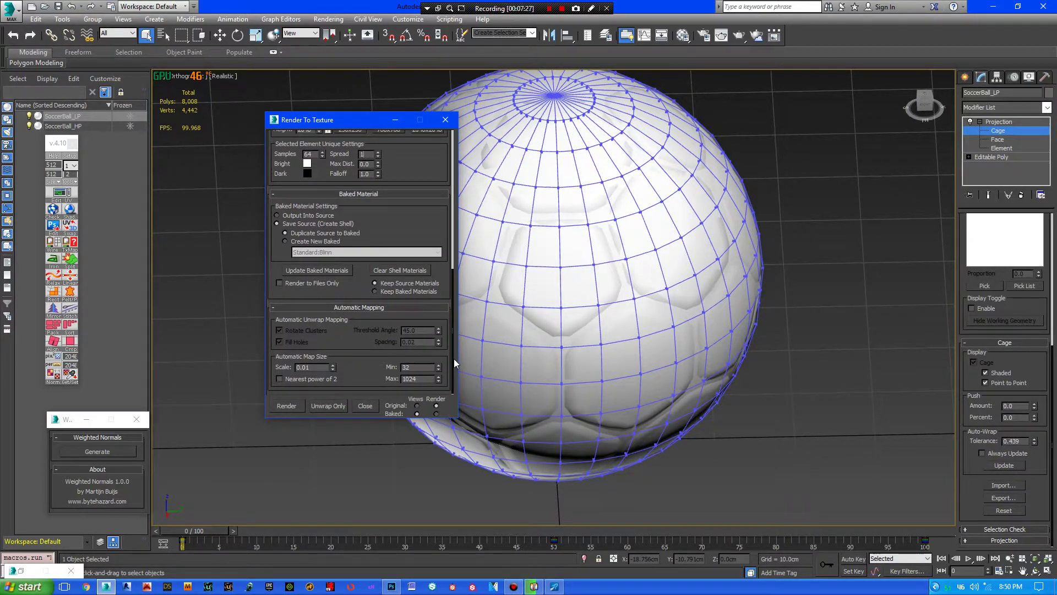
mouse_move(453, 363)
left_mouse_down()
mouse_move(447, 181)
mouse_move(463, 353)
left_mouse_up()
left_click(292, 406)
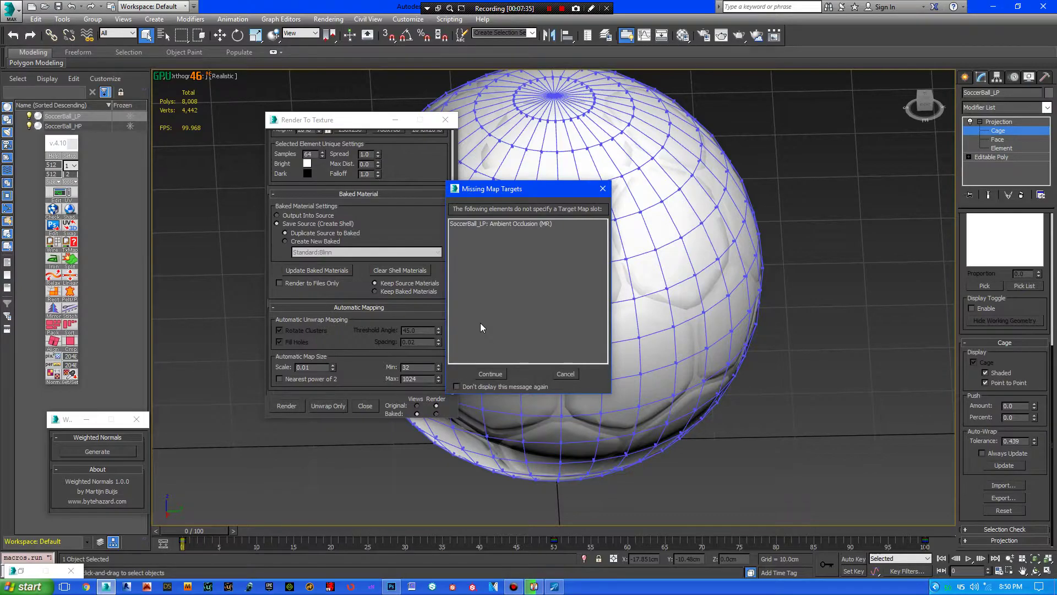
left_click(489, 375)
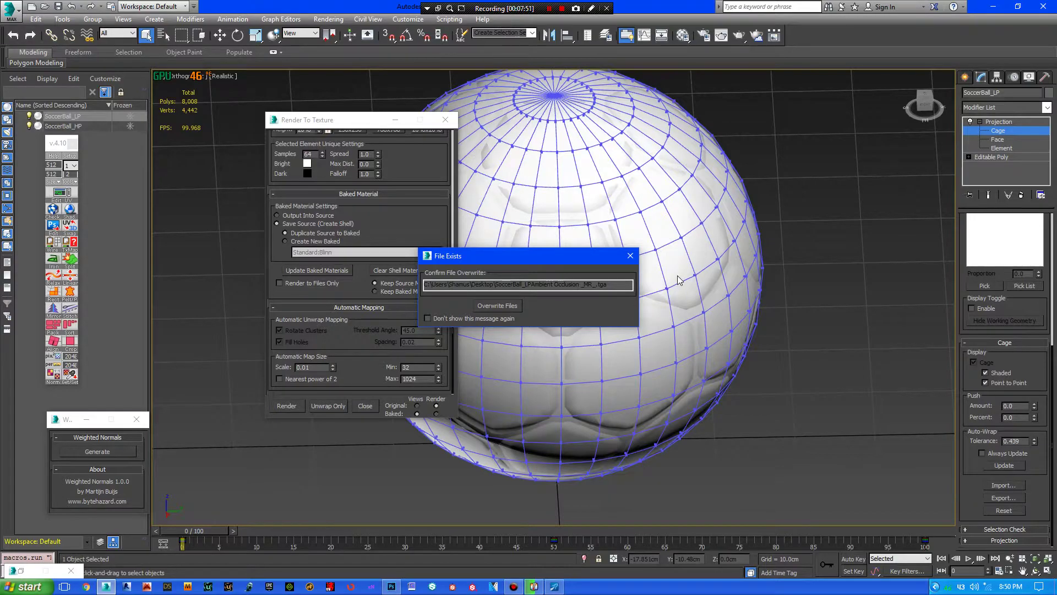
left_click(631, 257)
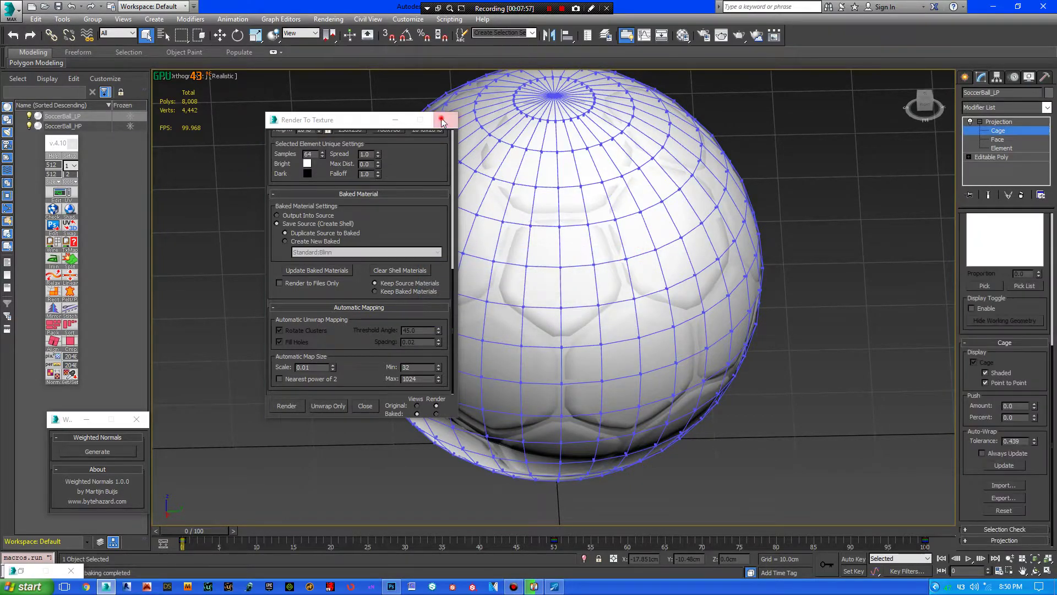
left_click(443, 118)
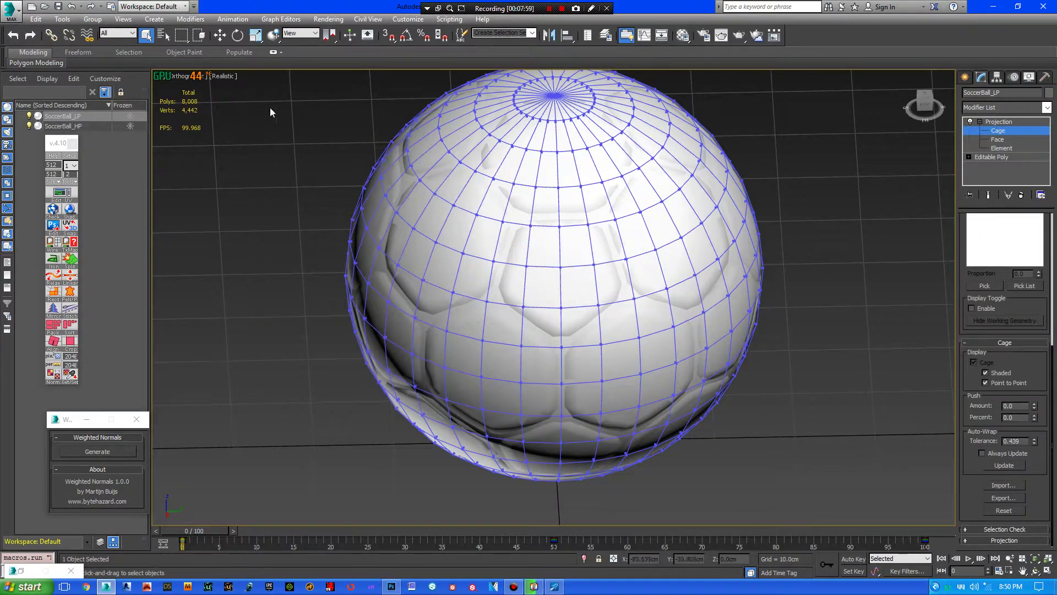
- Hide SoccerBall_HP and, with the Material Editor open, delete the Projection modifier from SoccerBall_LP
left_click(30, 125)
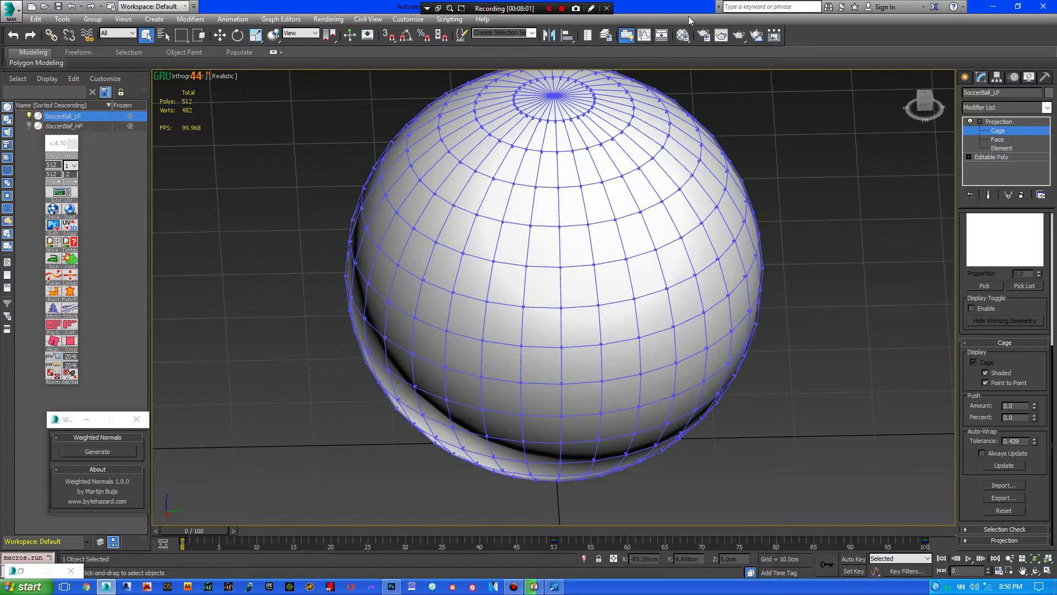
left_click(685, 36)
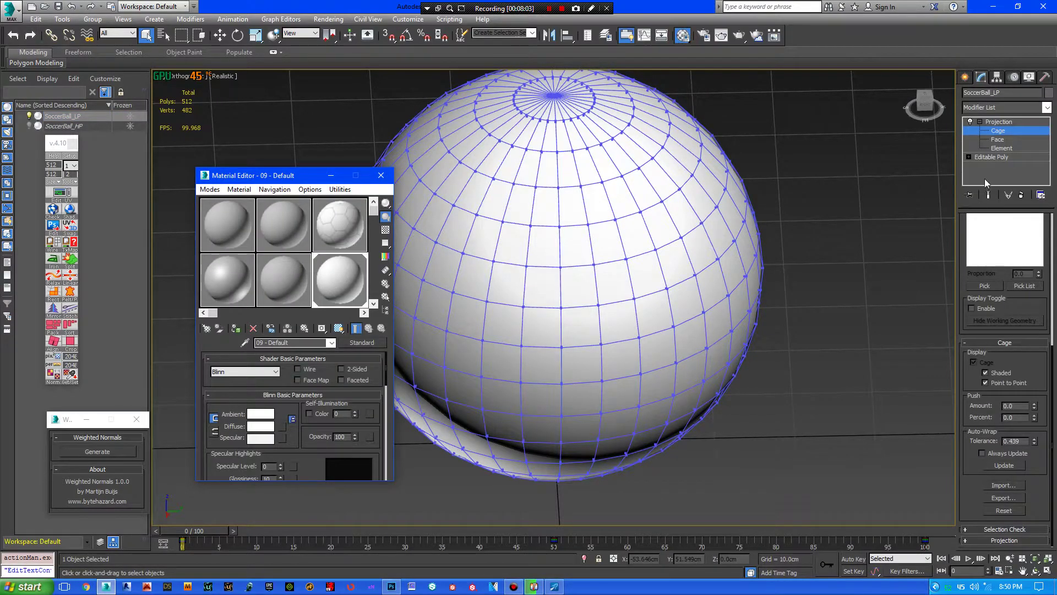
right_click(993, 124)
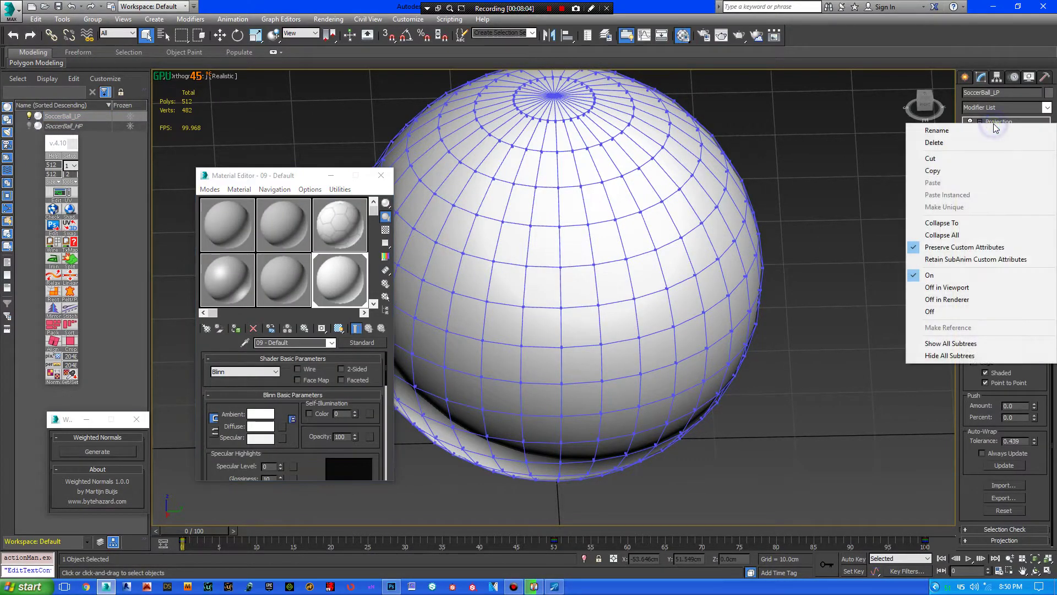
left_click(959, 143)
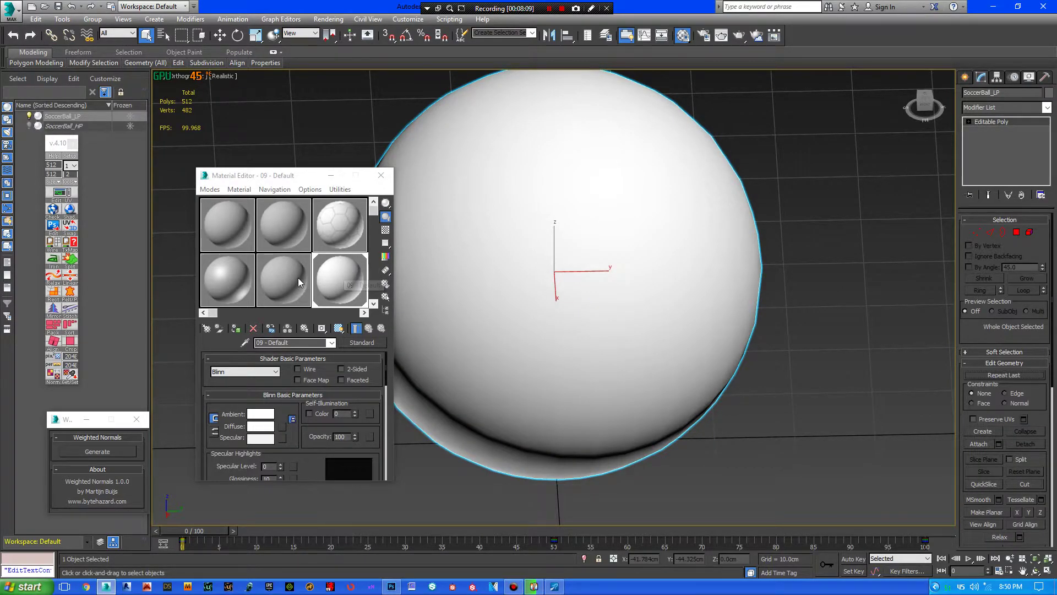
- Assign the 09 - Default material with the ambient occlusion diffuse map to SoccerBall_LP, replacing the existing material of the same name
mouse_move(372, 212)
left_mouse_down()
mouse_move(375, 234)
mouse_move(373, 204)
left_mouse_up()
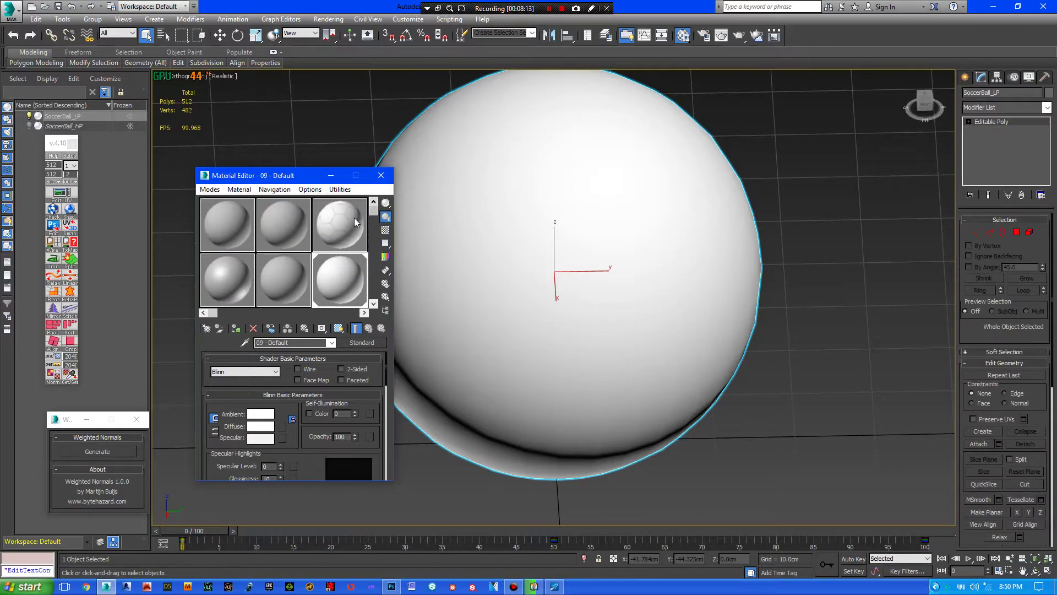
left_click(353, 229)
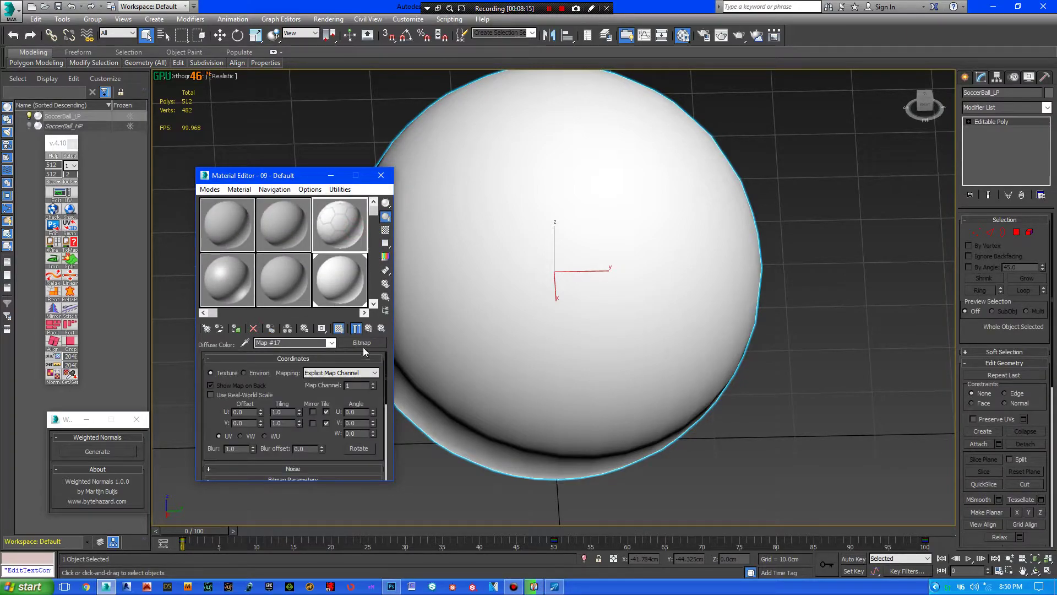
left_click(331, 342)
left_click(325, 356)
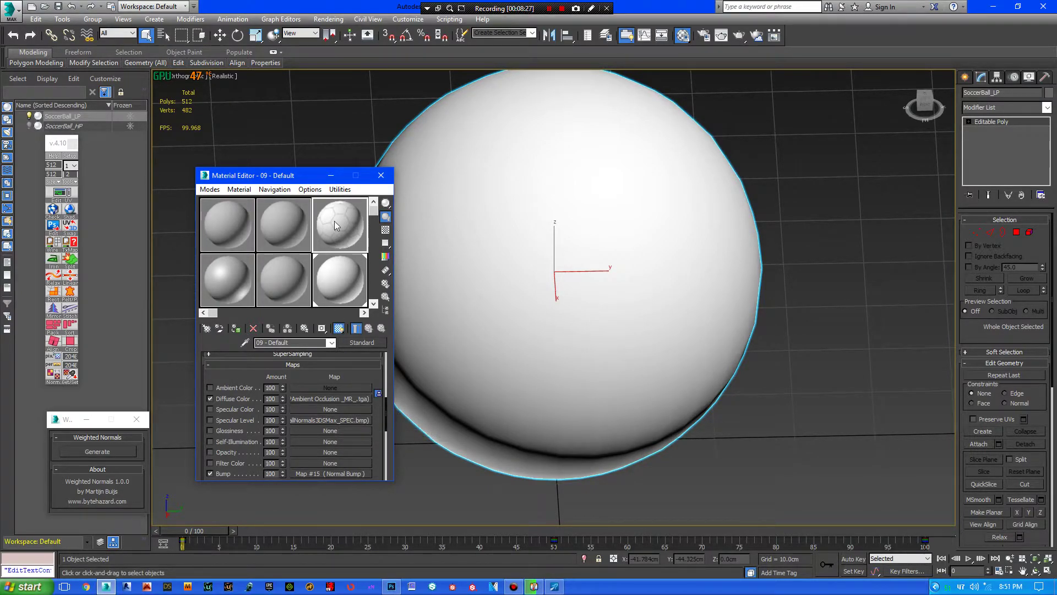
left_click_drag(335, 221, 499, 296)
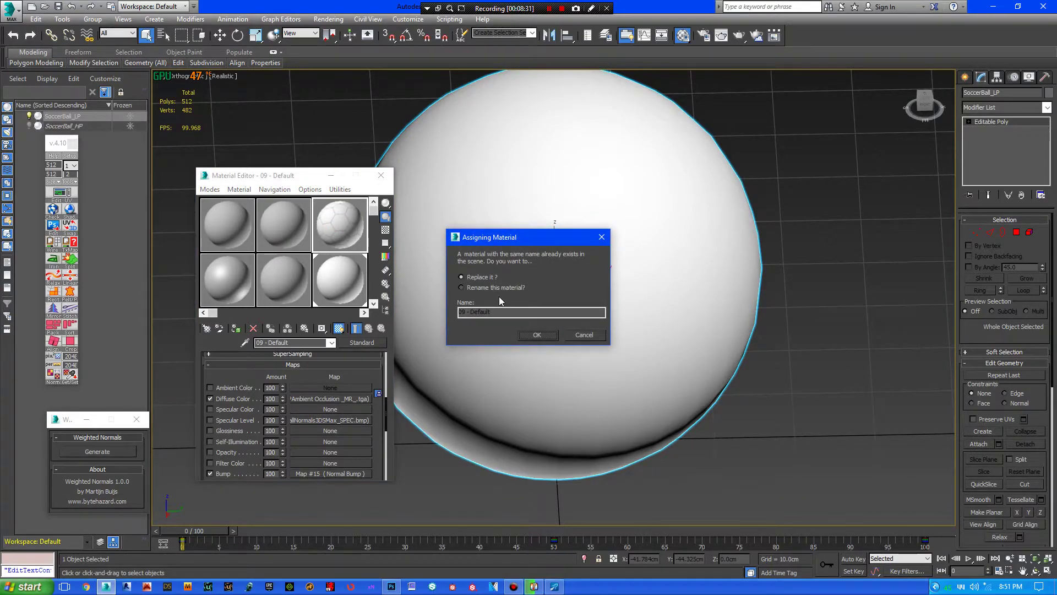
left_click(535, 335)
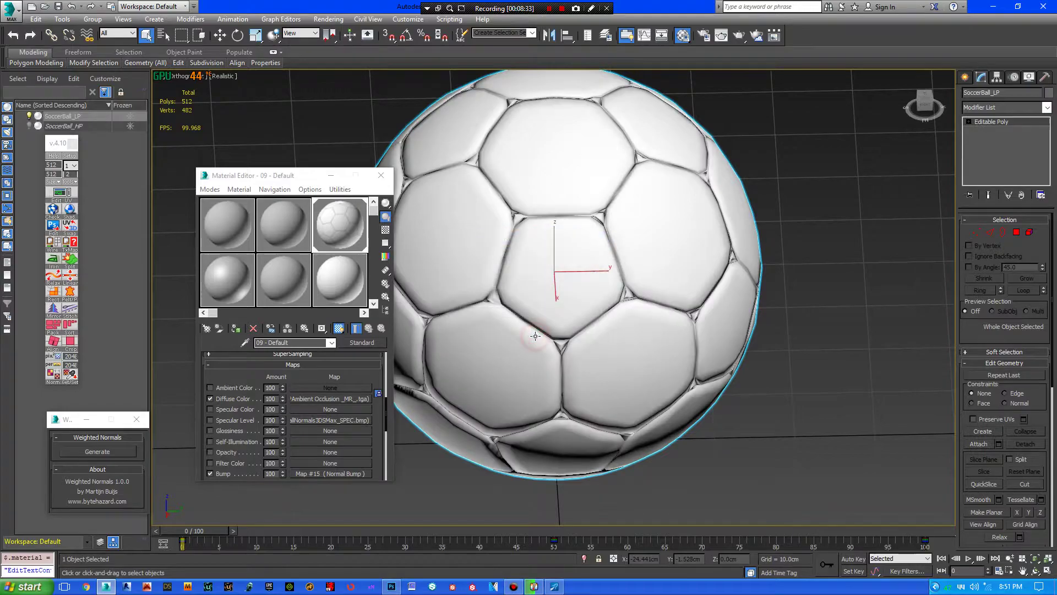
scroll(535, 336, "down", 3)
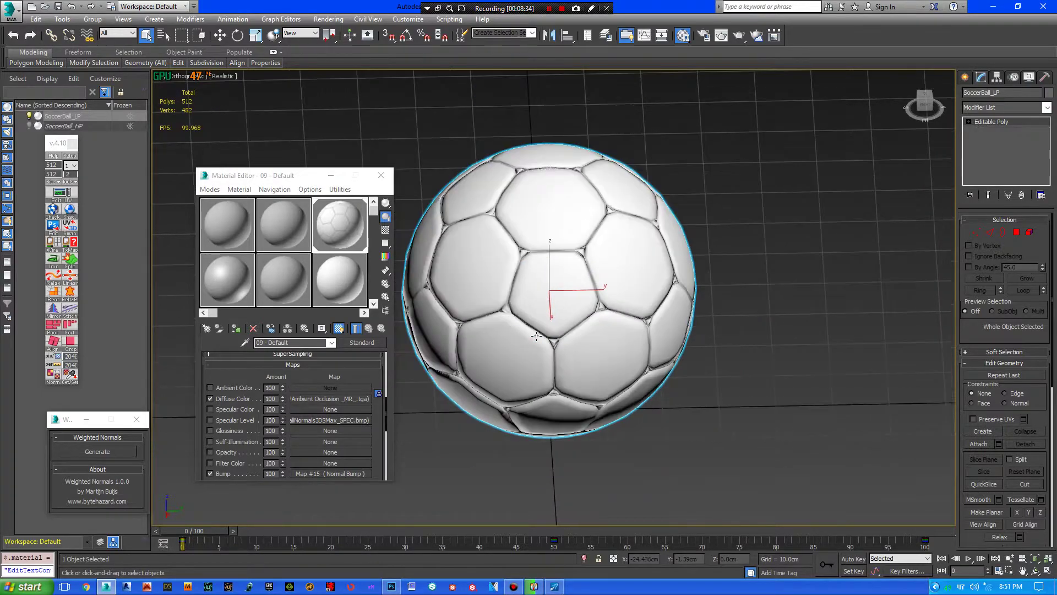
- Reapply the baked material to the low-poly ball and set the viewport material display to Realistic Materials with Maps
left_click(798, 307)
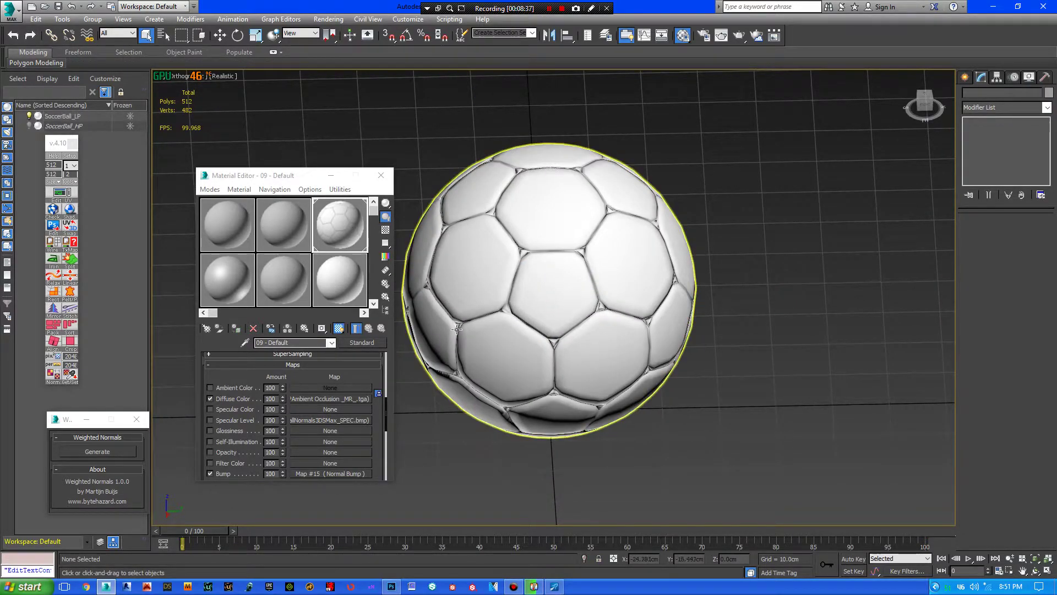
left_click_drag(302, 176, 300, 295)
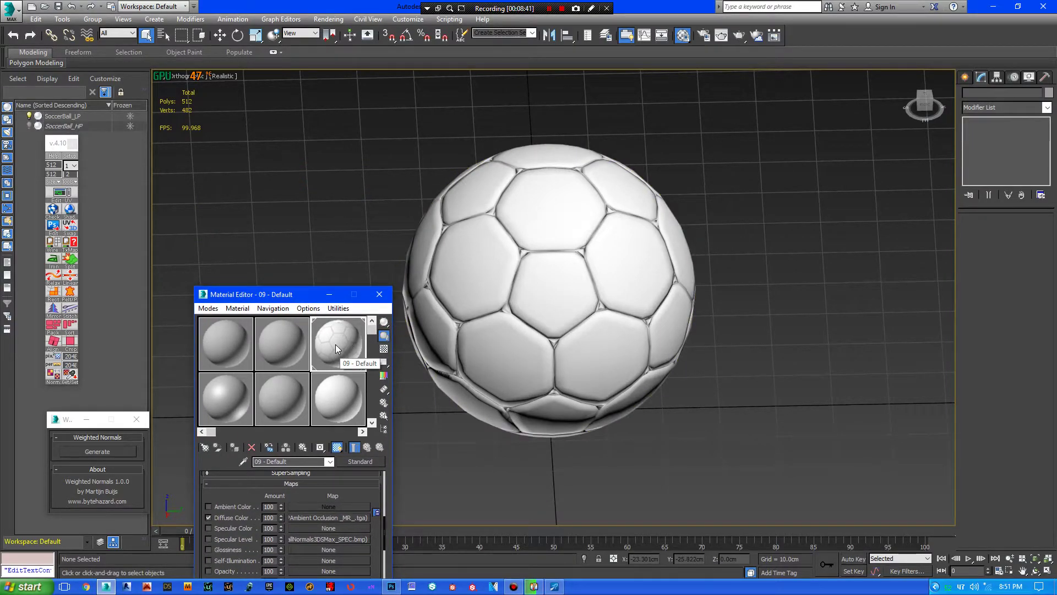
left_click_drag(335, 345, 564, 331)
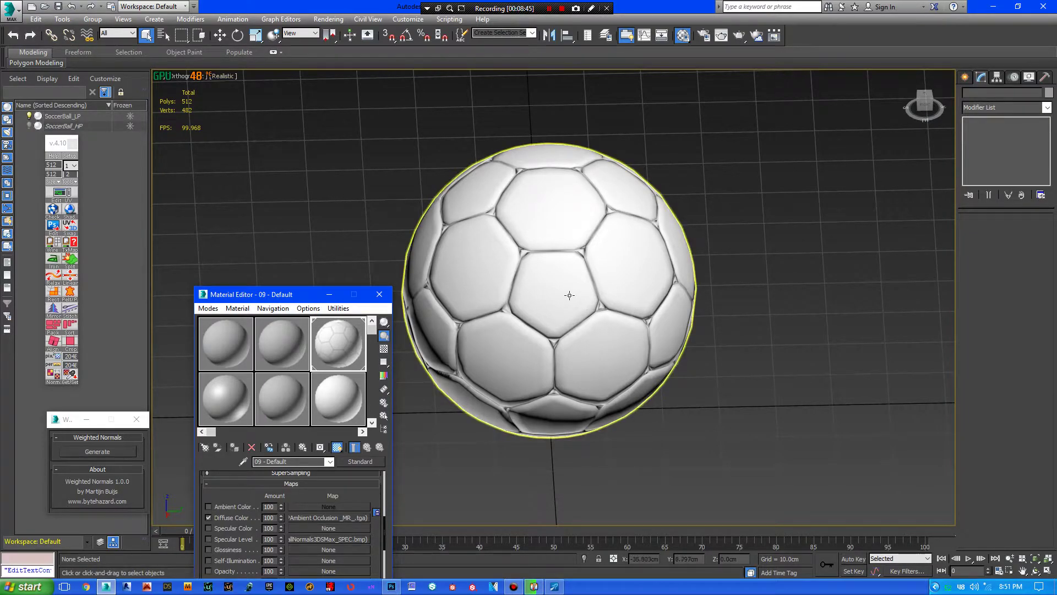
left_click(224, 76)
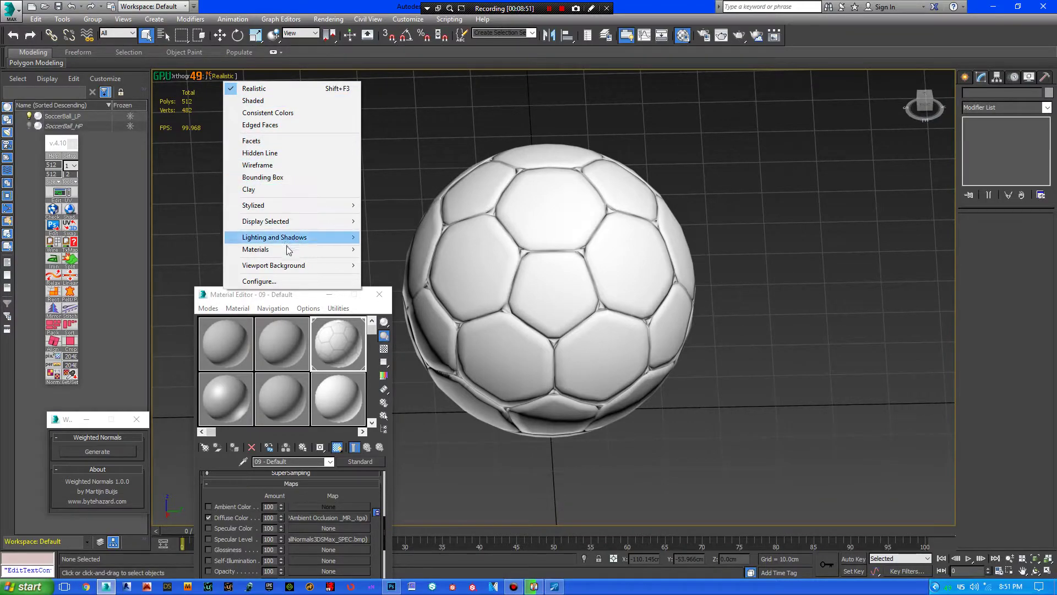
mouse_move(286, 249)
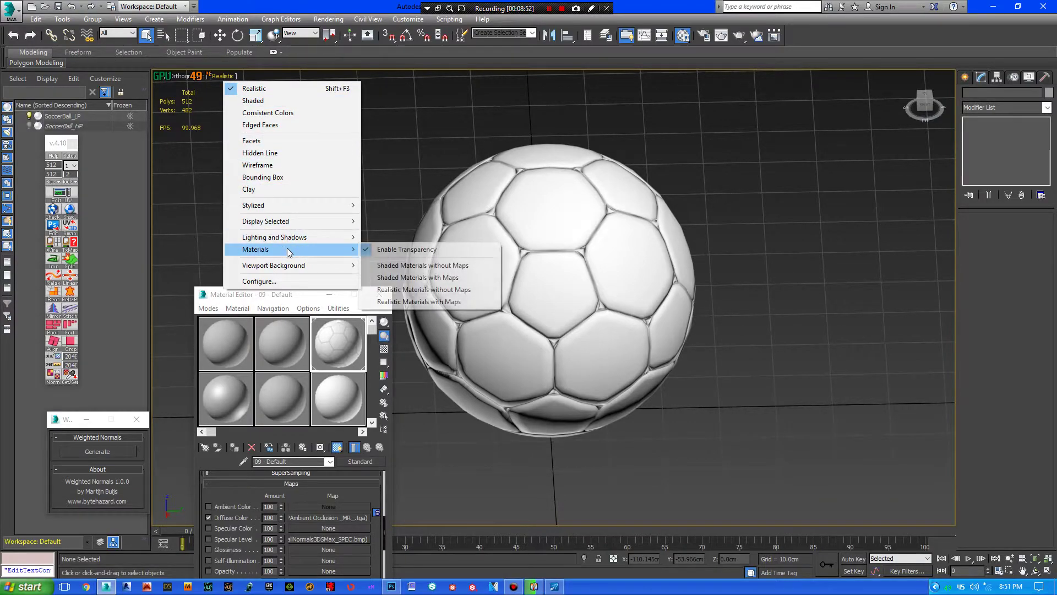
left_click(427, 305)
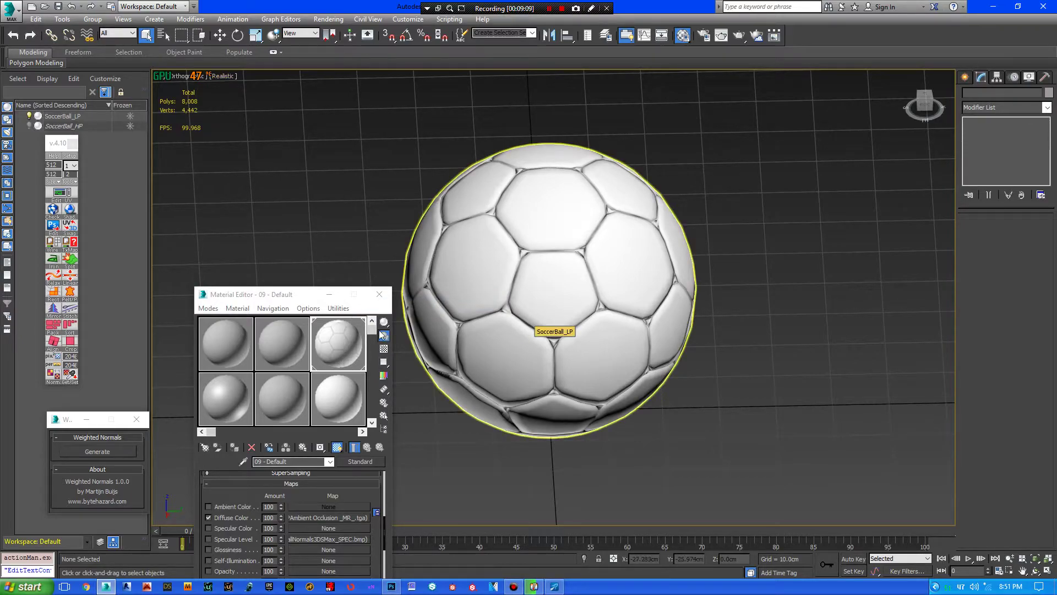
- Toggle the baked material's viewport display repeatedly to compare the low-poly ball with and without its maps
left_click(338, 447)
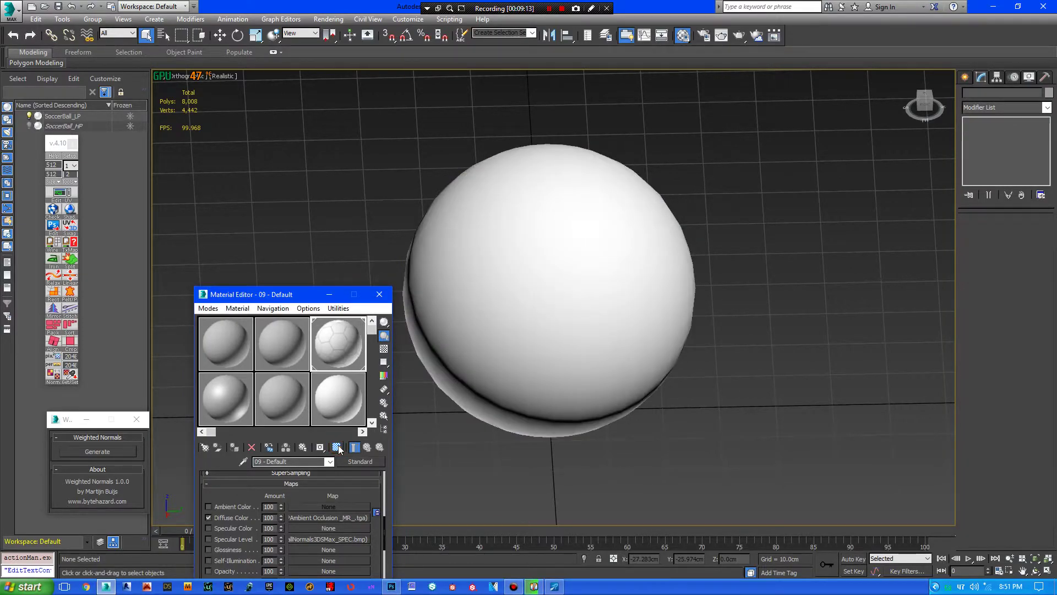
left_click(337, 447)
left_click(338, 448)
left_click(337, 447)
left_click(338, 447)
- Turn on Edged Faces in the viewport and show the baked material's maps on the low-poly ball
left_click(213, 76)
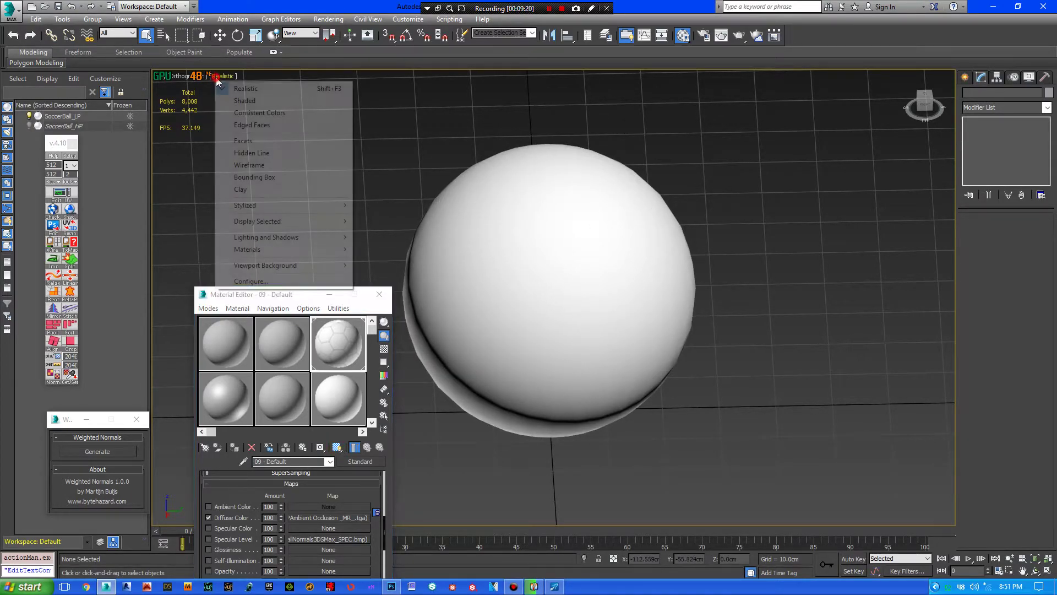
left_click(231, 126)
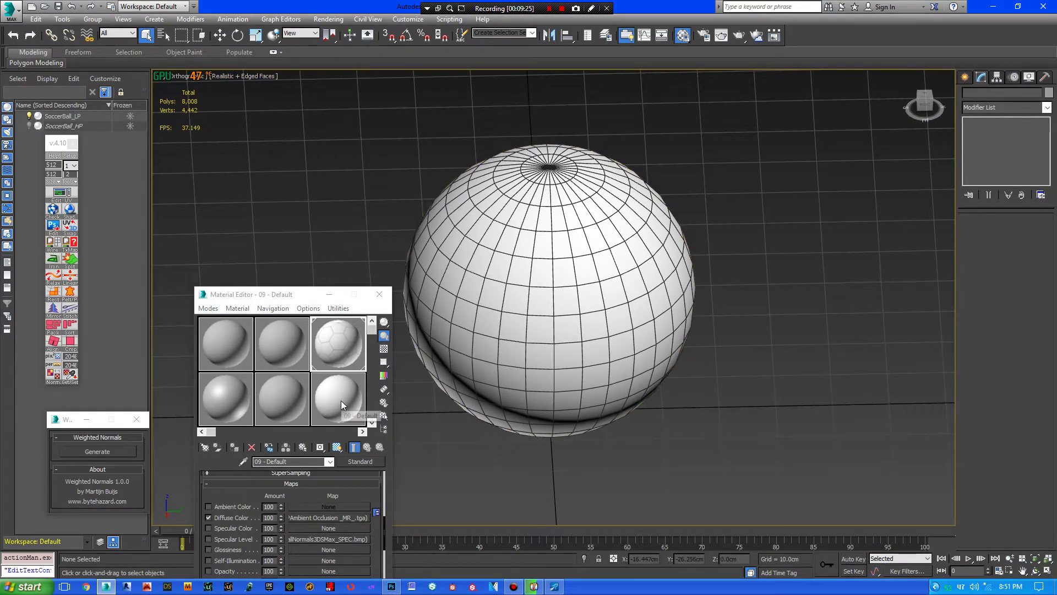
left_click(337, 447)
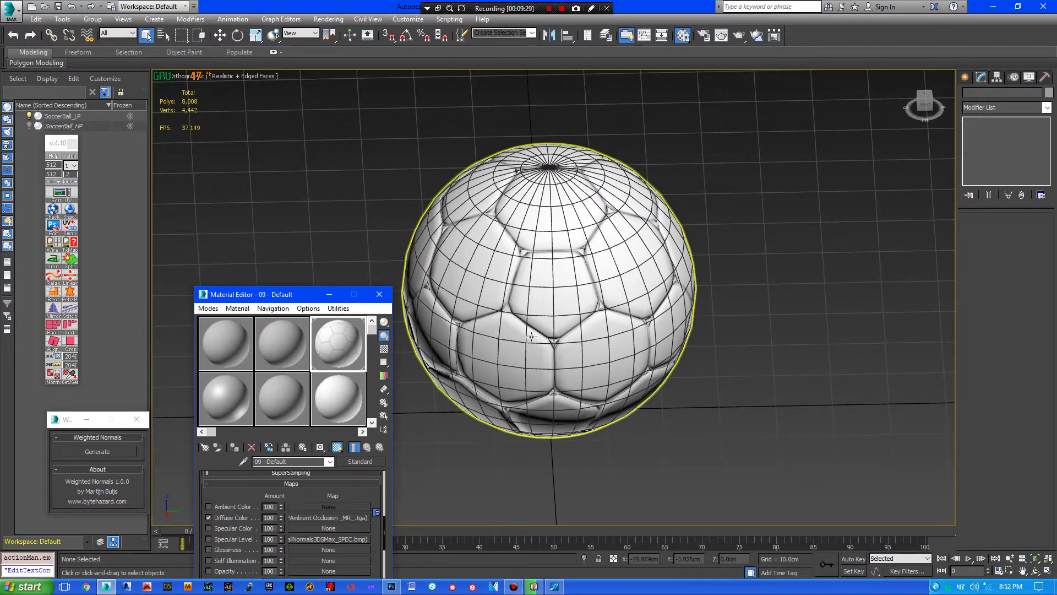
- Unhide SoccerBall_HP, move it along the Y axis until it stands beside the low-poly ball, and deselect it
scroll(641, 356, "down", 3)
middle_click_drag(641, 355, 641, 317)
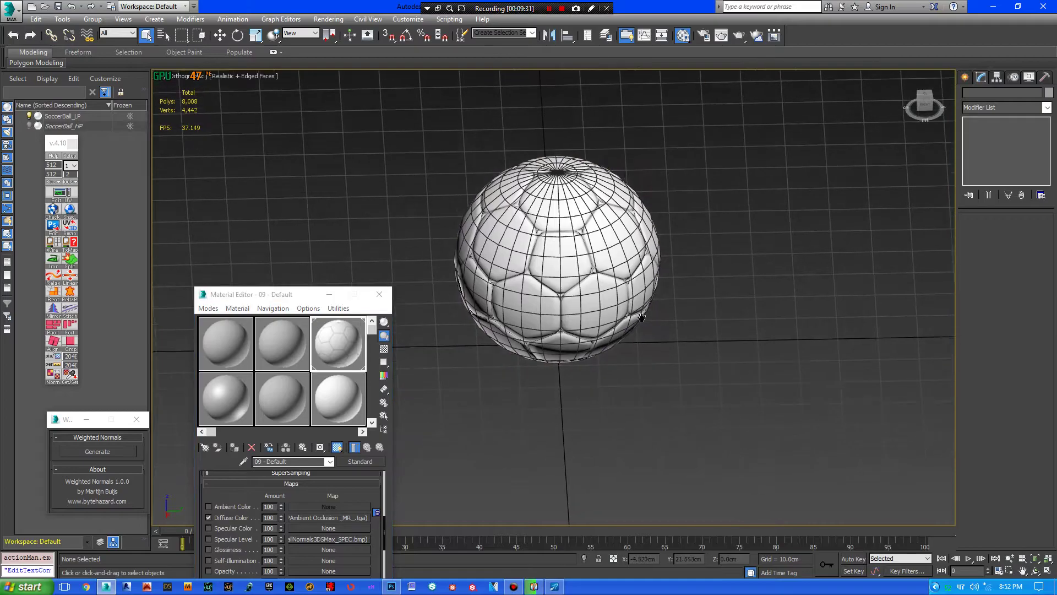
middle_click_drag(685, 371, 724, 370, "alt")
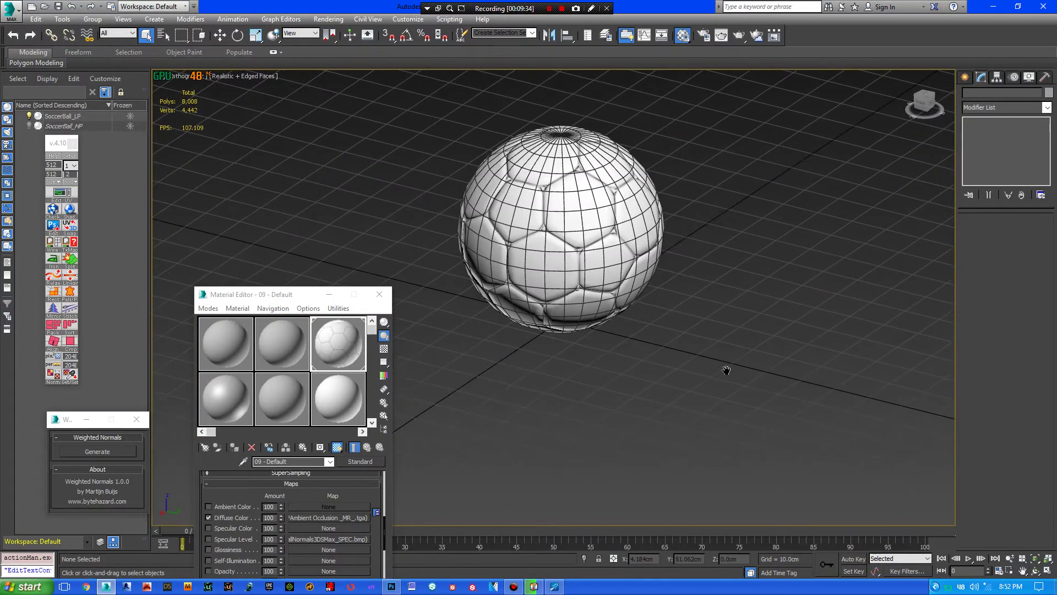
left_click(29, 125)
left_click(50, 126)
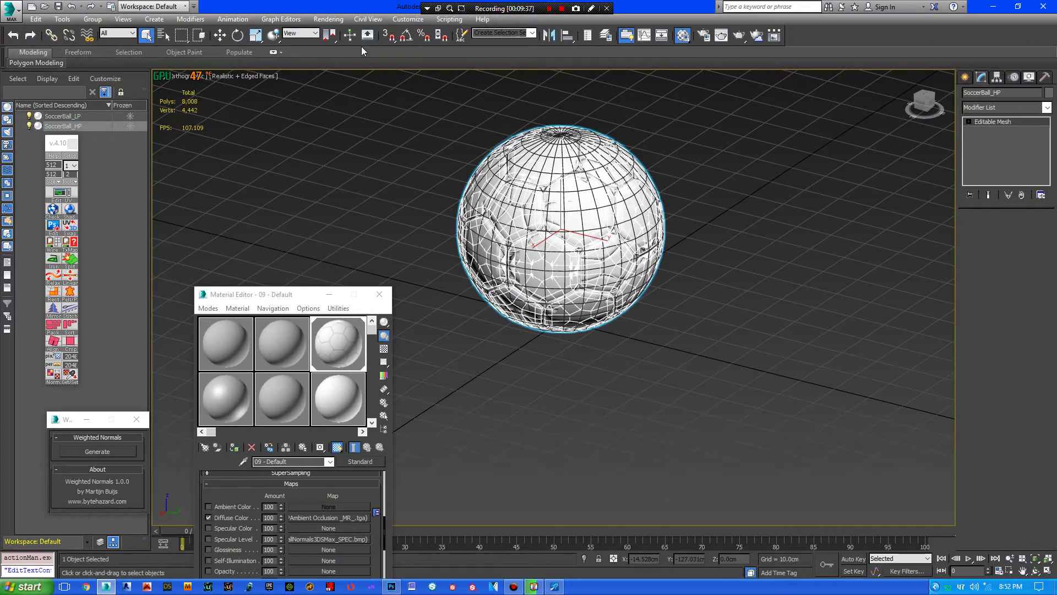
left_click(220, 34)
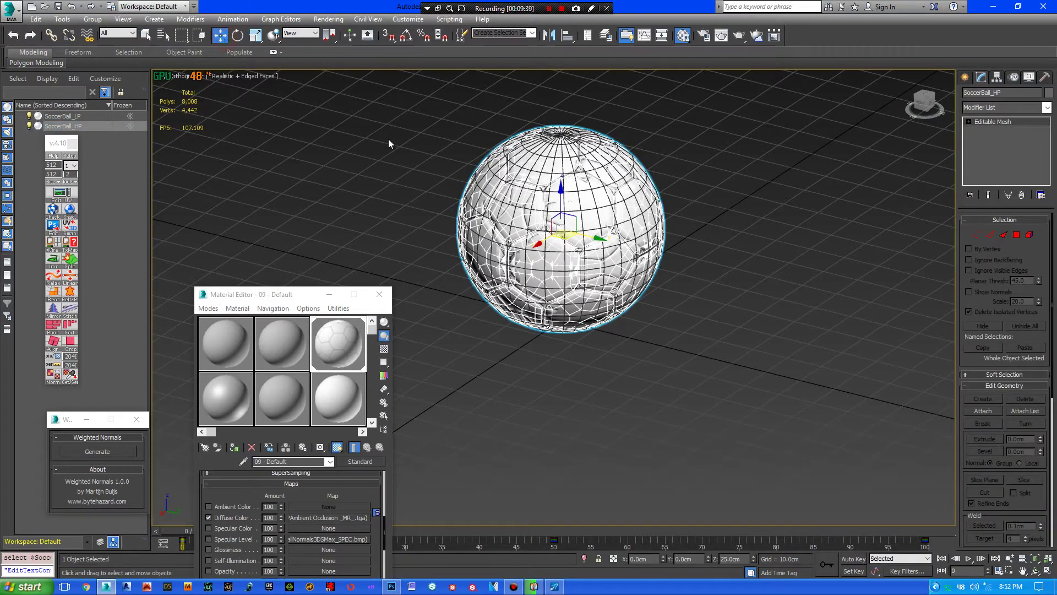
left_click_drag(599, 240, 836, 314)
left_click(699, 418)
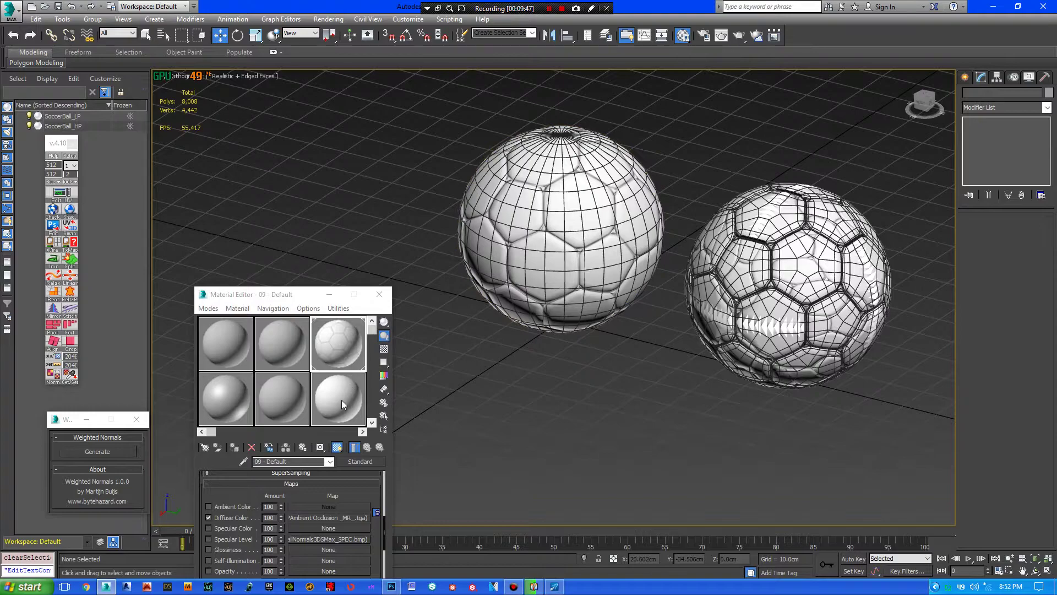
- Assign the plain white material to SoccerBall_HP while keeping the baked material on SoccerBall_LP
left_click_drag(341, 399, 742, 305)
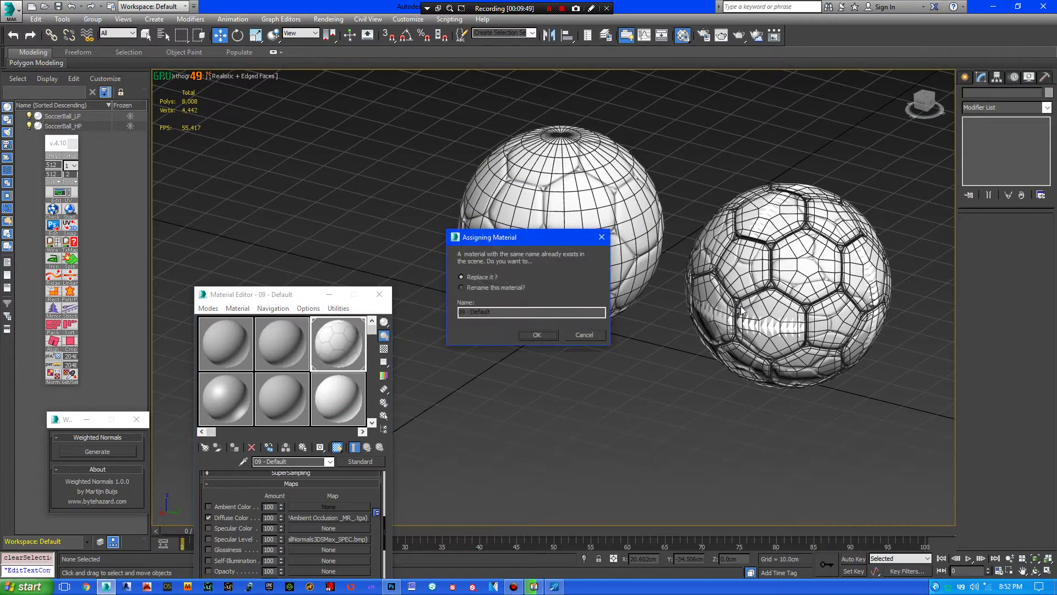
left_click(539, 335)
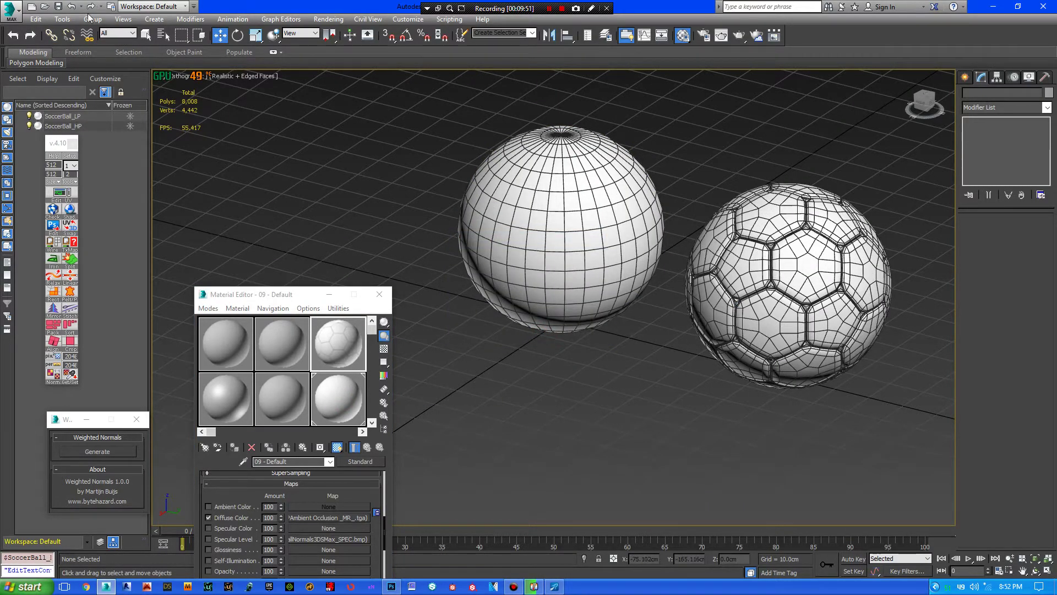
left_click(347, 345)
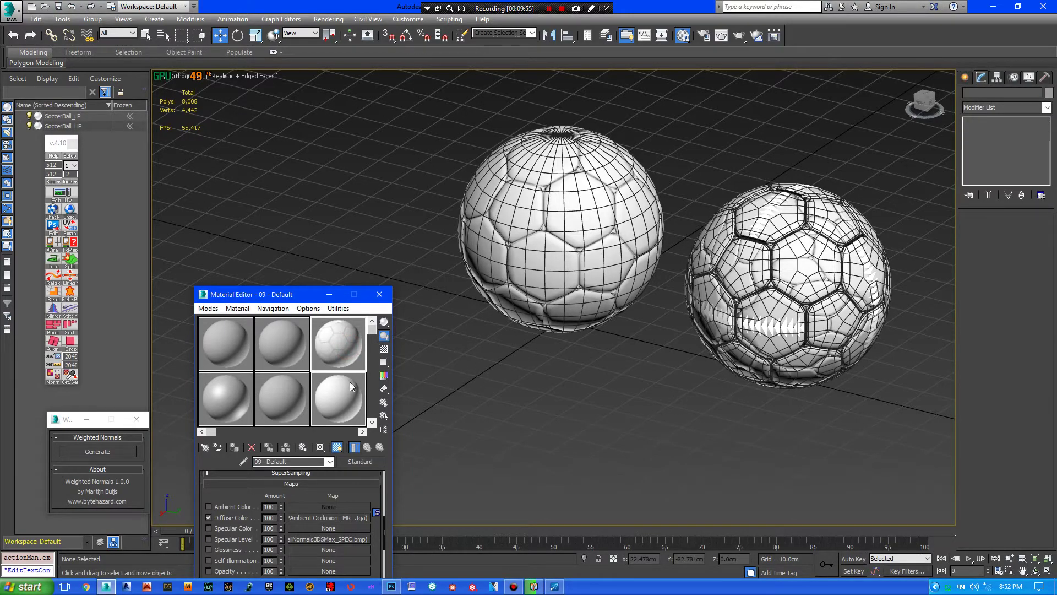
mouse_move(351, 386)
left_mouse_down()
mouse_move(622, 378)
mouse_move(788, 327)
left_mouse_up()
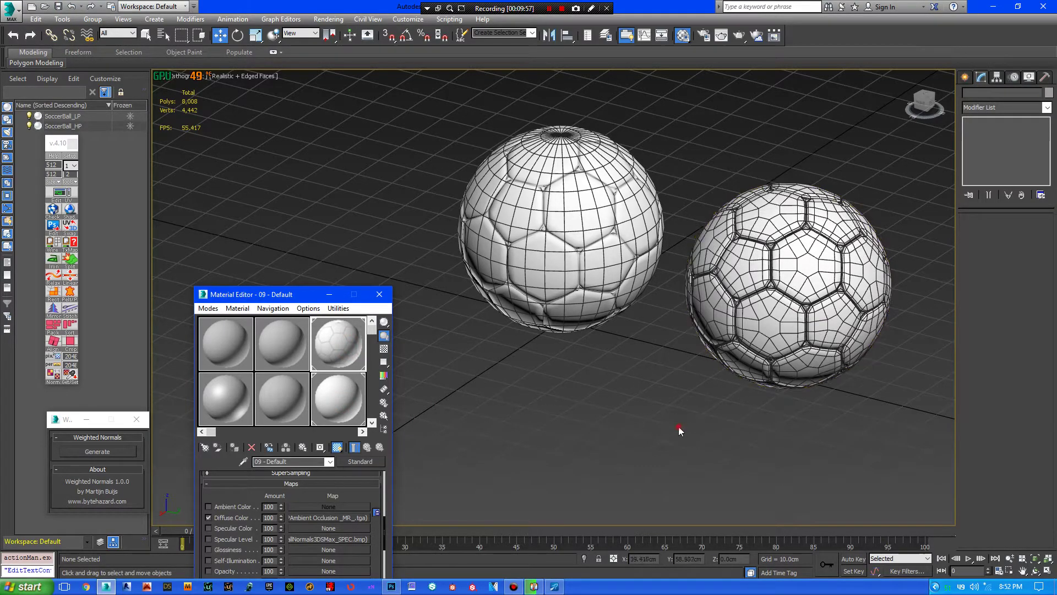
- Compare the wireframes of both balls up close, and turn off Edged Faces to compare their shaded surfaces
scroll(682, 398, "up", 3)
middle_click_drag(681, 397, 622, 406)
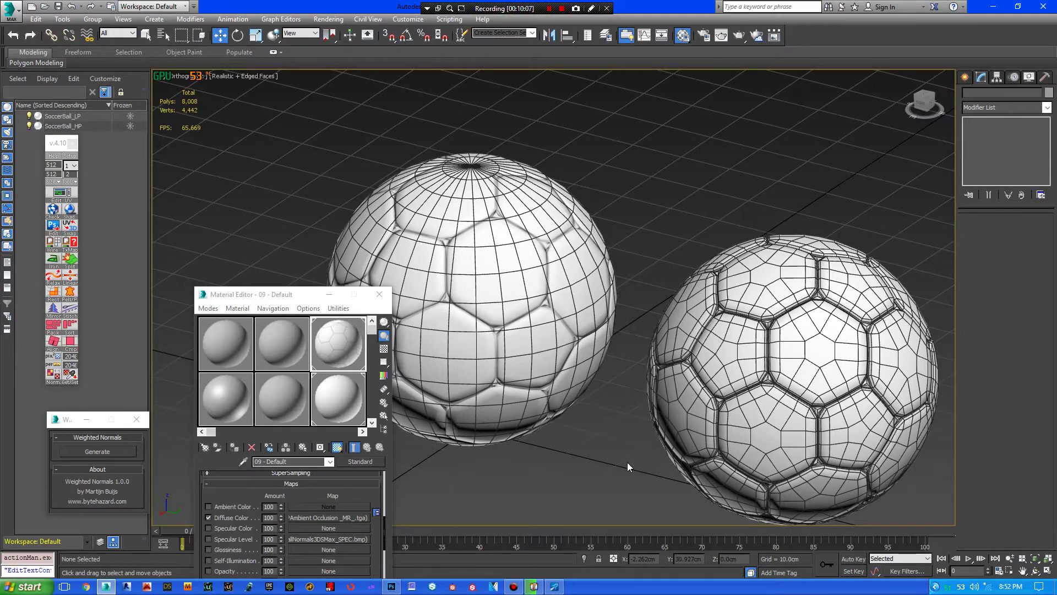
middle_click_drag(545, 347, 672, 402)
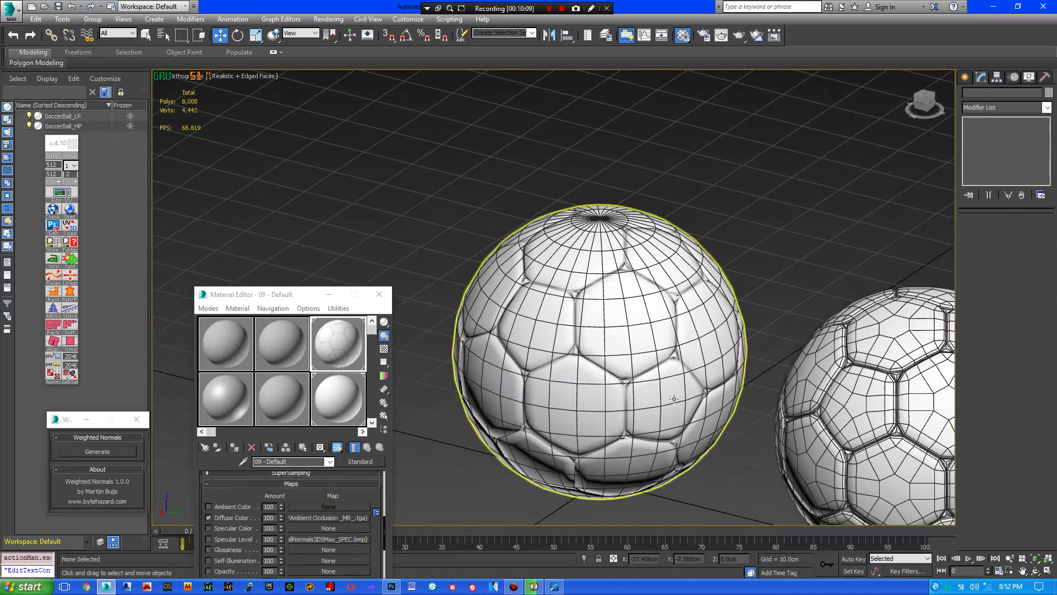
scroll(650, 352, "up", 3)
scroll(645, 337, "down", 3)
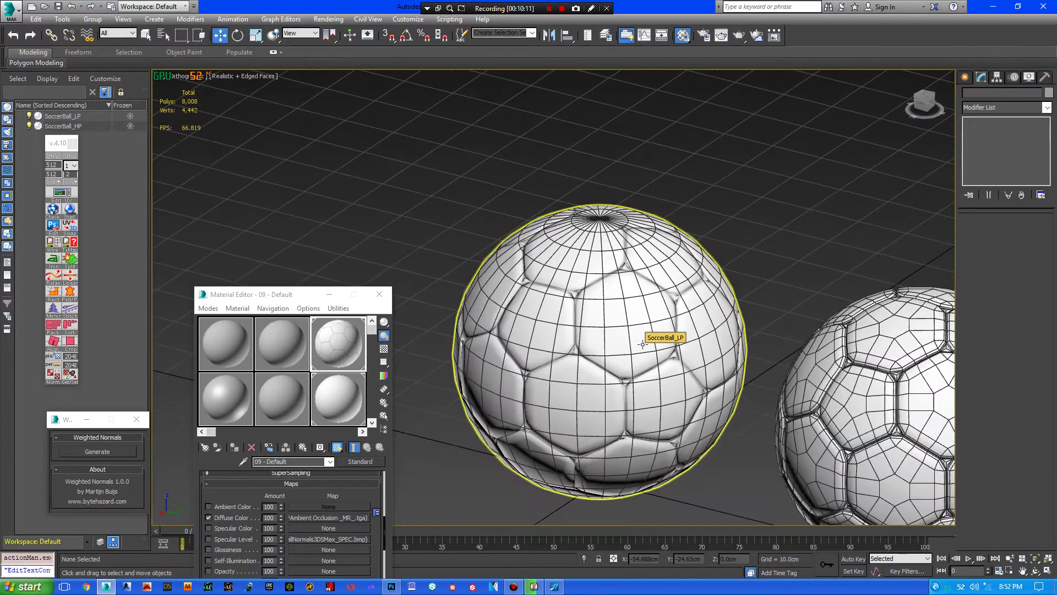
middle_click_drag(647, 333, 599, 322, "alt")
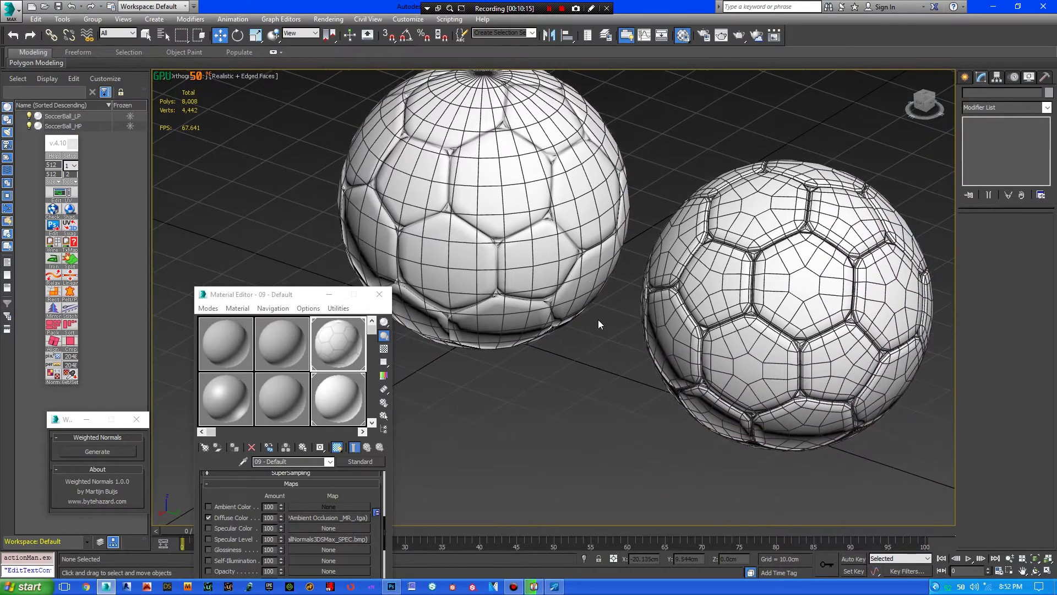
left_click(269, 76)
left_click(297, 125)
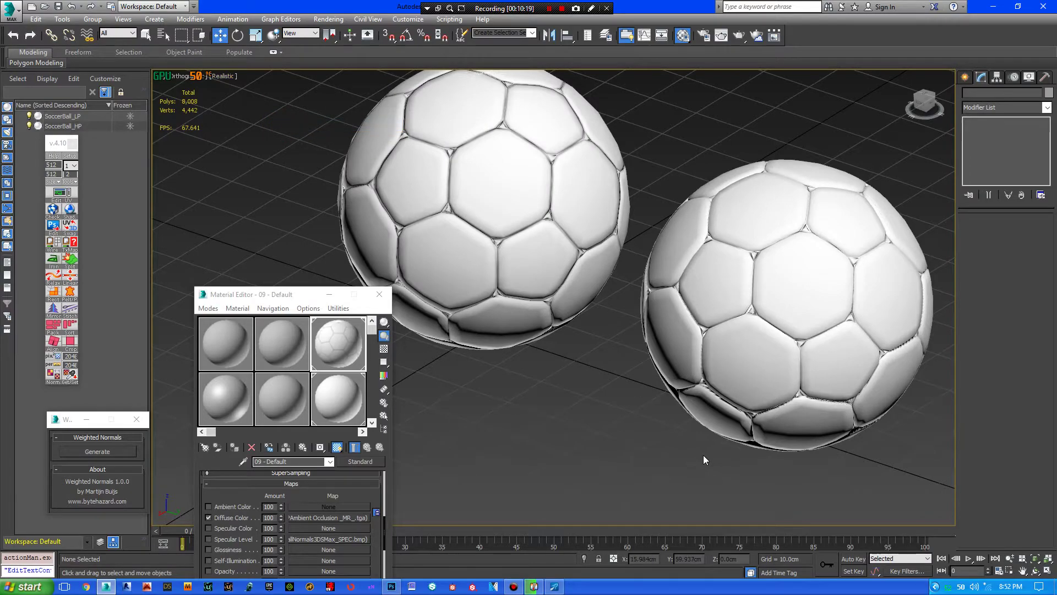
scroll(703, 454, "down", 2)
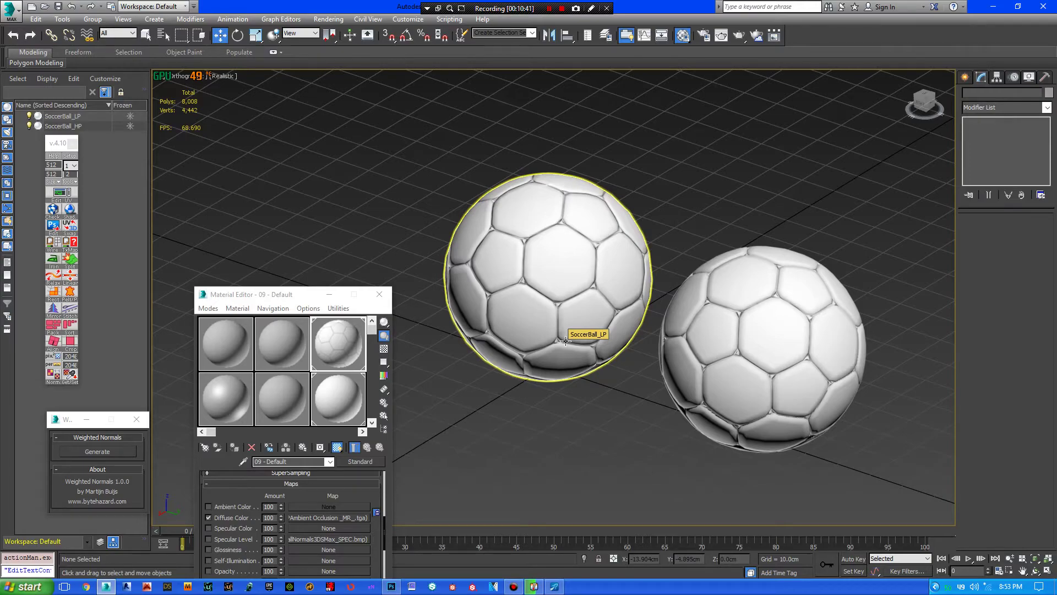
- Switch to Photoshop, examine the baked normal map and the ambient occlusion map at 50% zoom, and return to 3ds Max
left_click(399, 585)
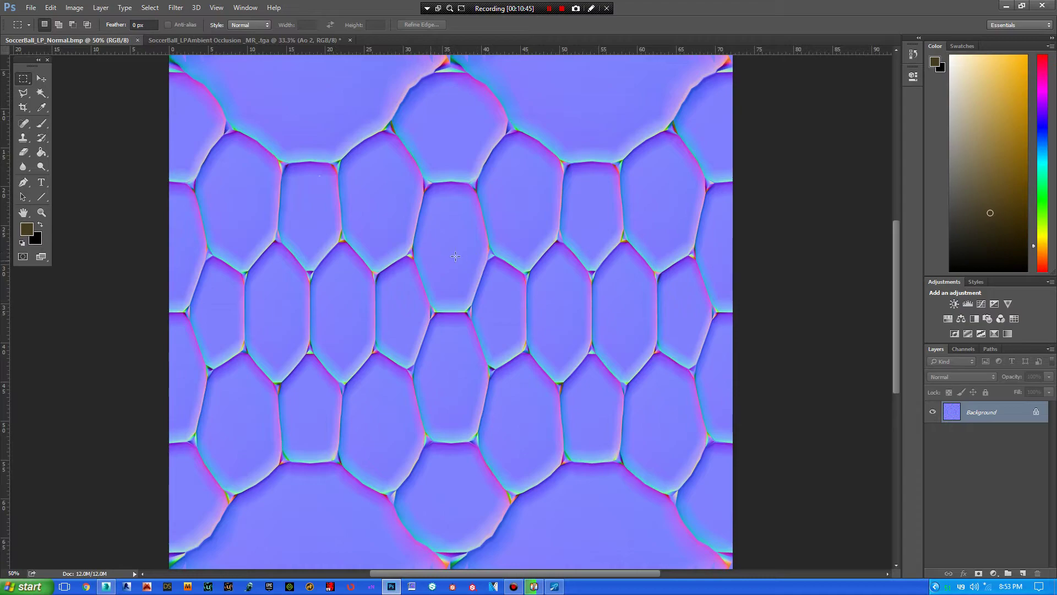
left_click(286, 41)
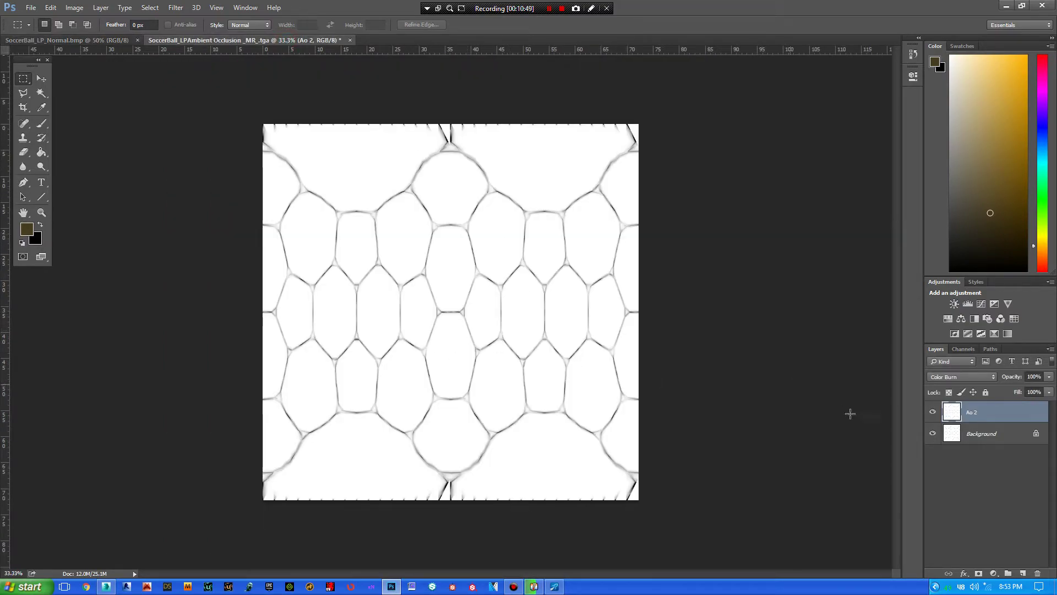
key("ctrl+plus")
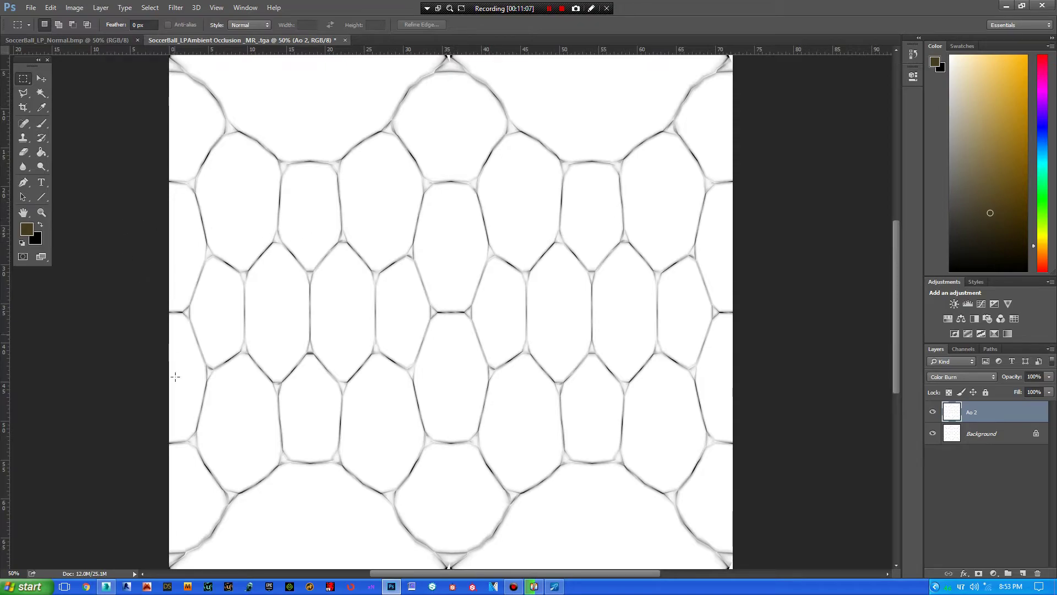
left_click(107, 586)
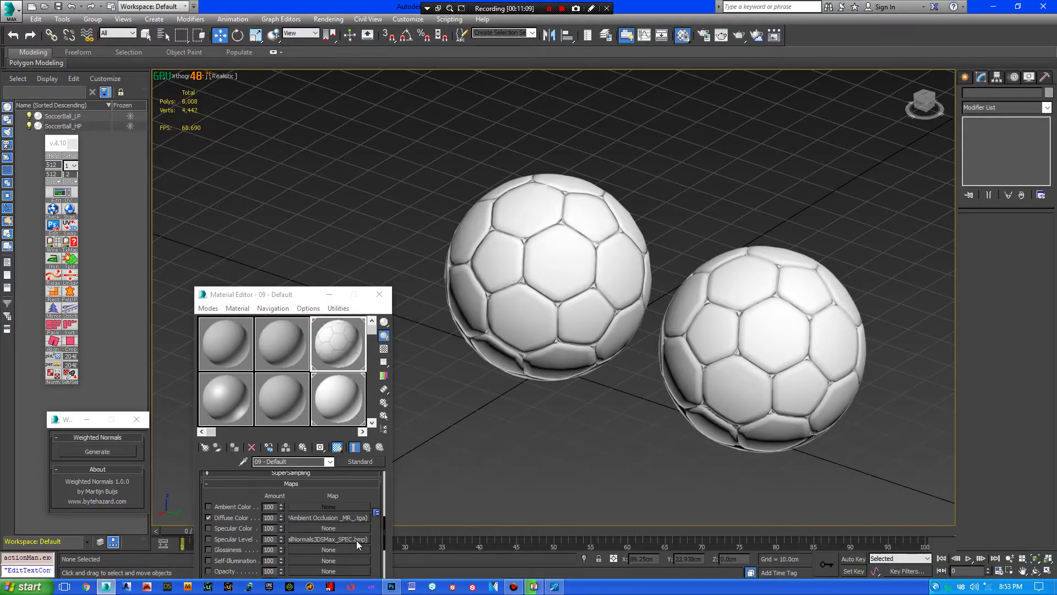
- Hide SoccerBall_HP and switch from the single view to the four-viewport layout
scroll(576, 238, "down", 4)
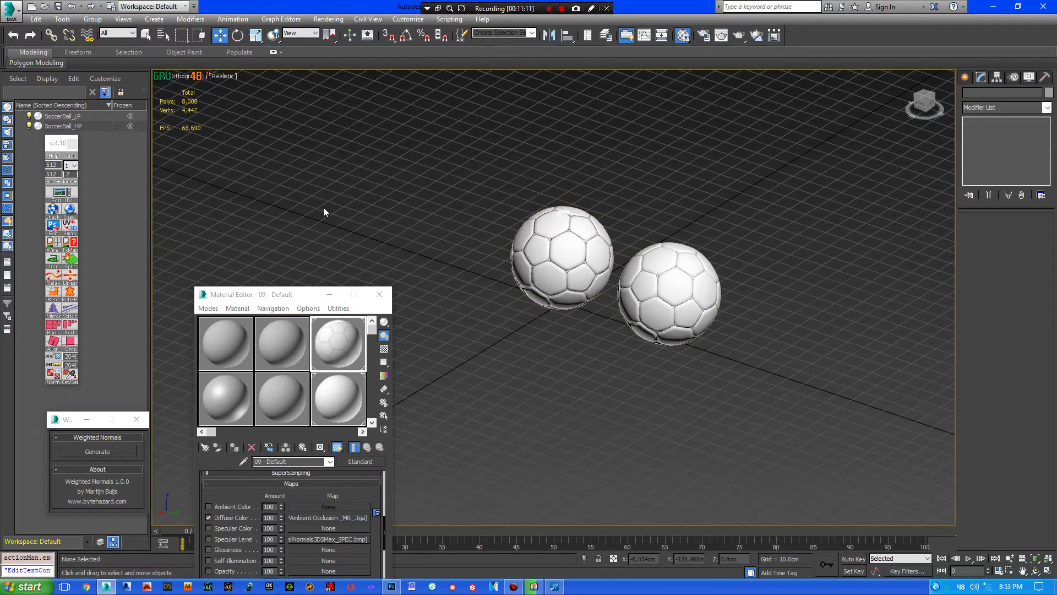
left_click(30, 126)
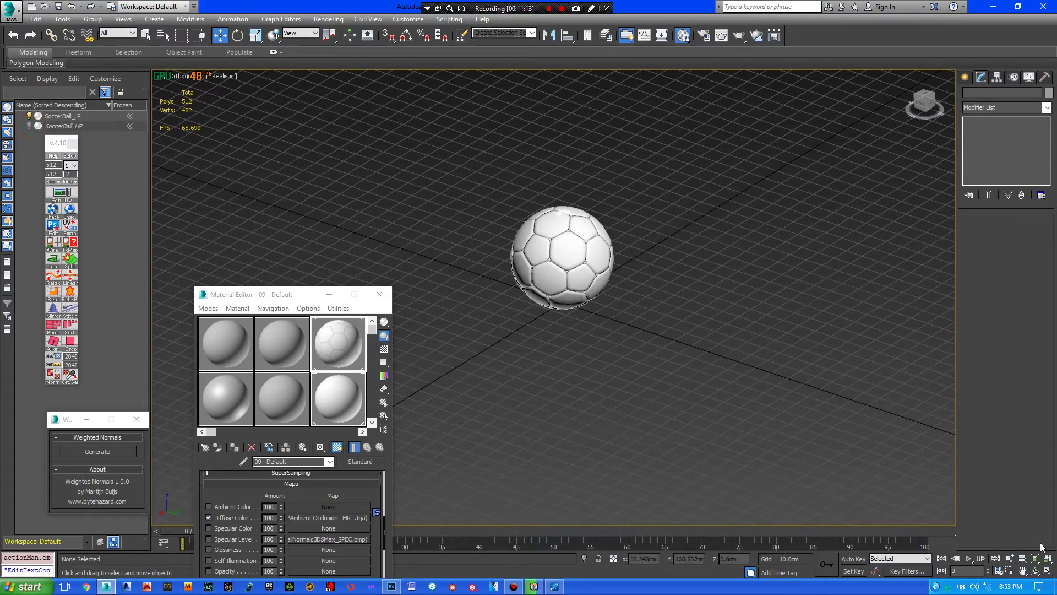
left_click(1047, 574)
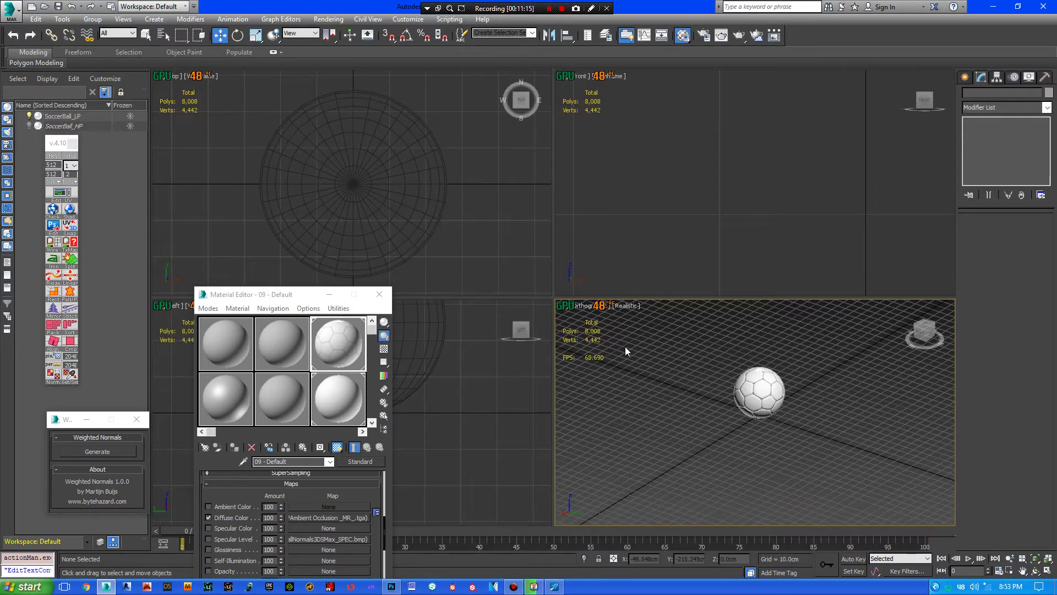
scroll(426, 190, "down", 4)
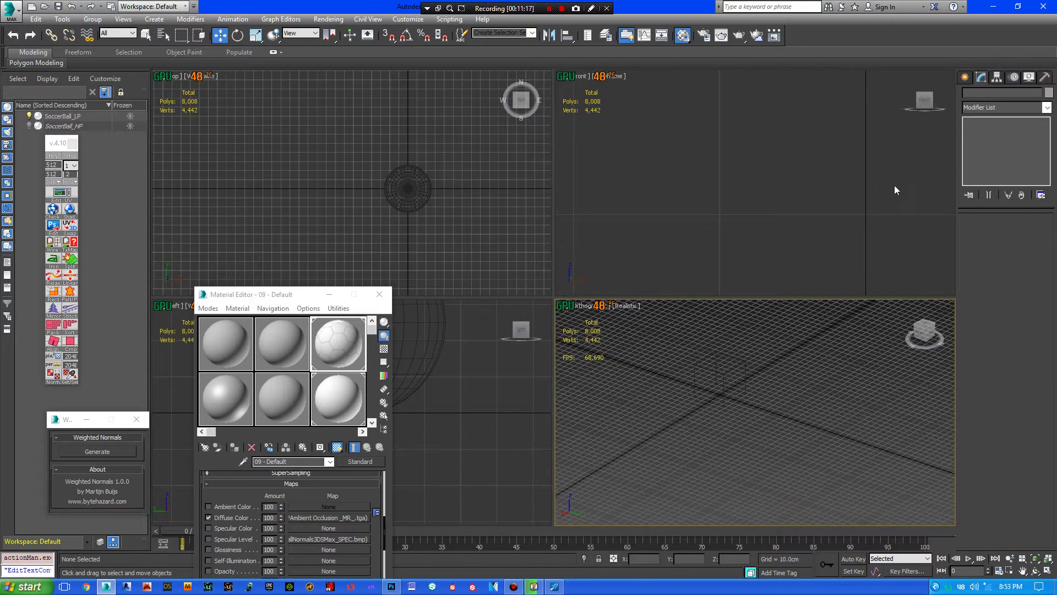
- Start creating a Plane standard primitive and set the active object color to white
left_click(965, 77)
left_click(1026, 194)
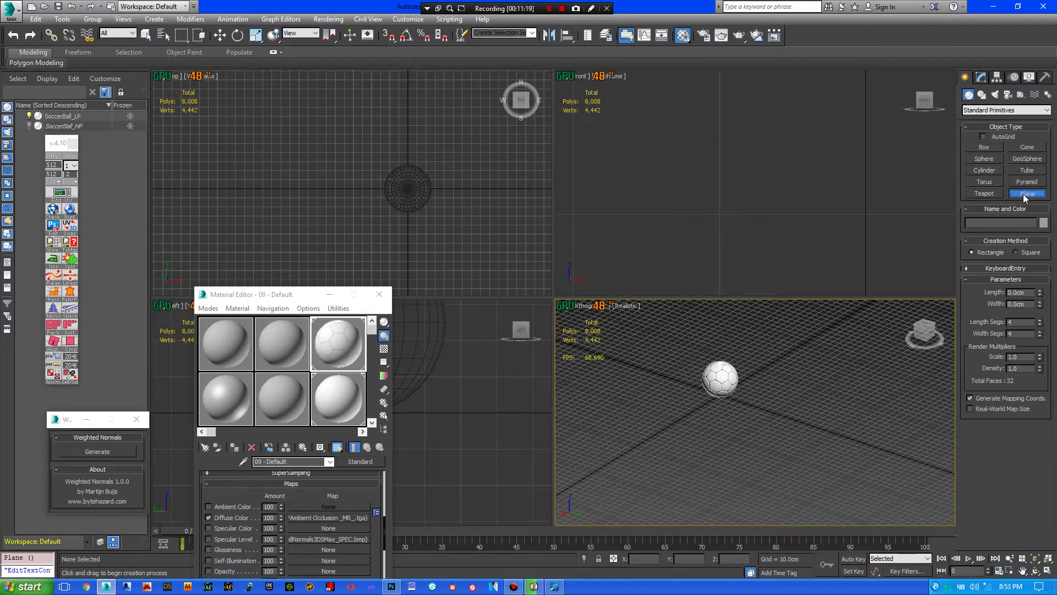
left_click(1043, 223)
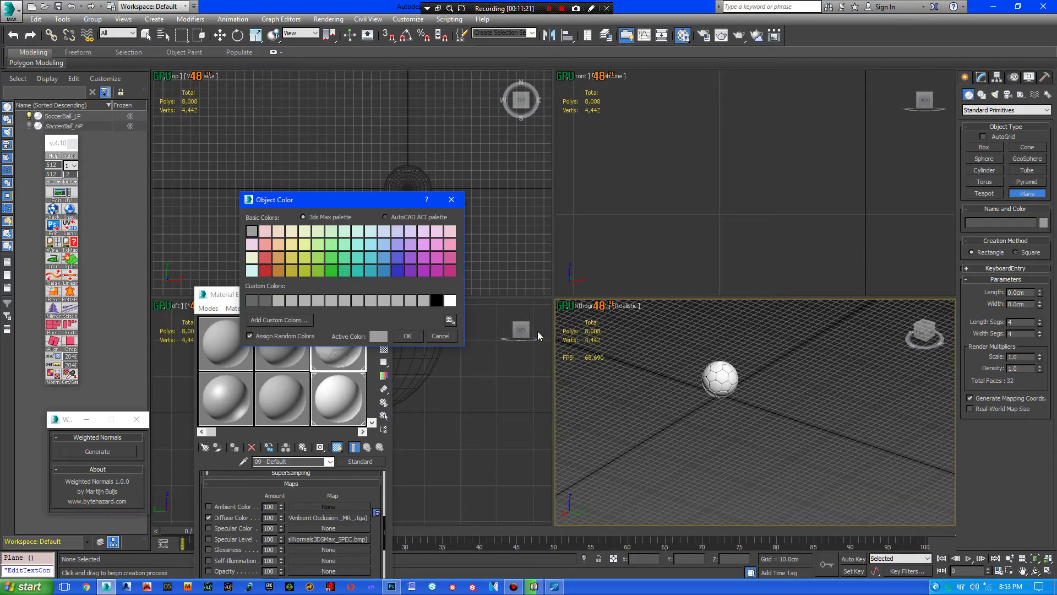
left_click(453, 300)
left_click(408, 336)
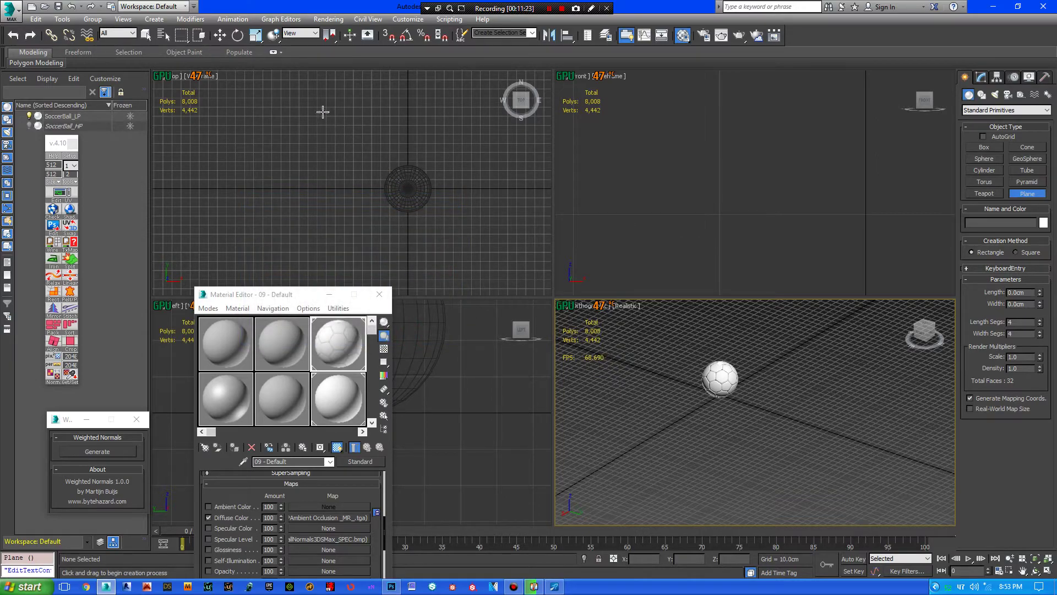
- Turn on 3D snapping, angle snap, percent snap and spinner snap
left_click(390, 37)
left_click(407, 36)
left_click(423, 37)
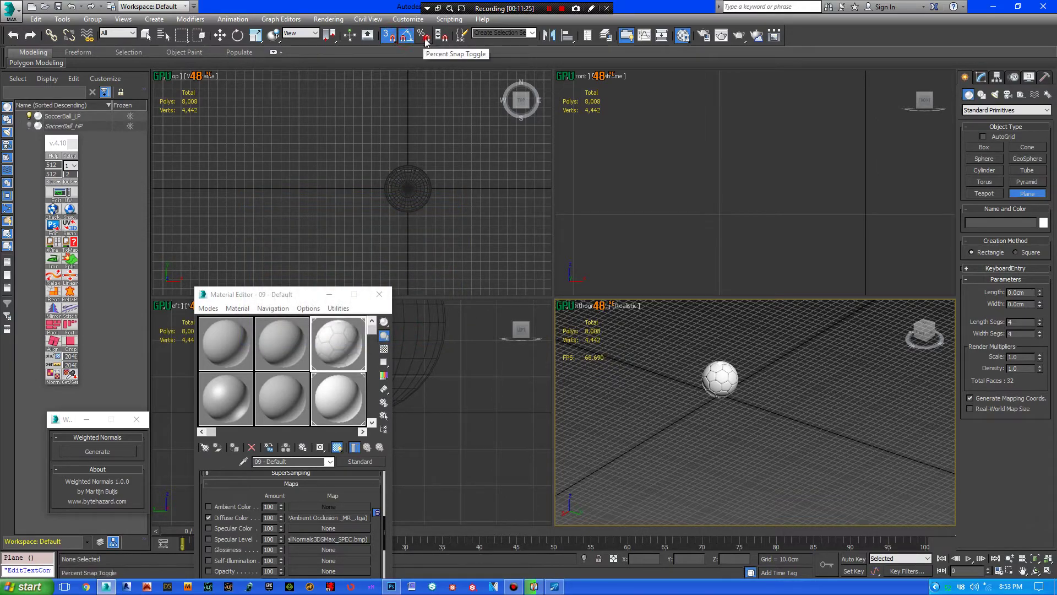
left_click(441, 36)
- Draw a ground plane about 561 cm long and 483 cm wide in the Top view, centered under the ball
scroll(334, 228, "down", 3)
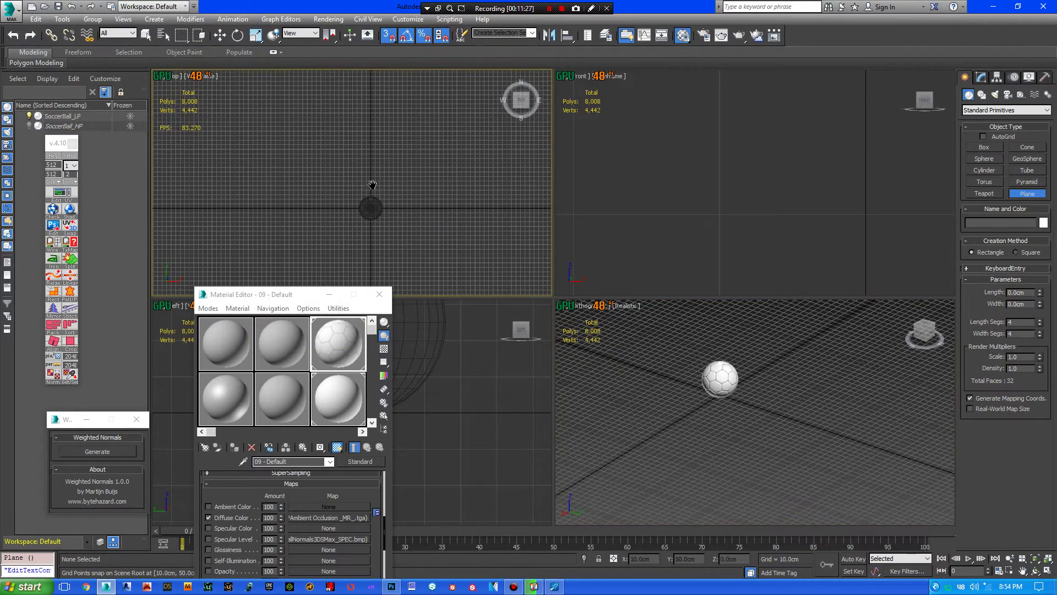
left_click_drag(262, 81, 481, 335)
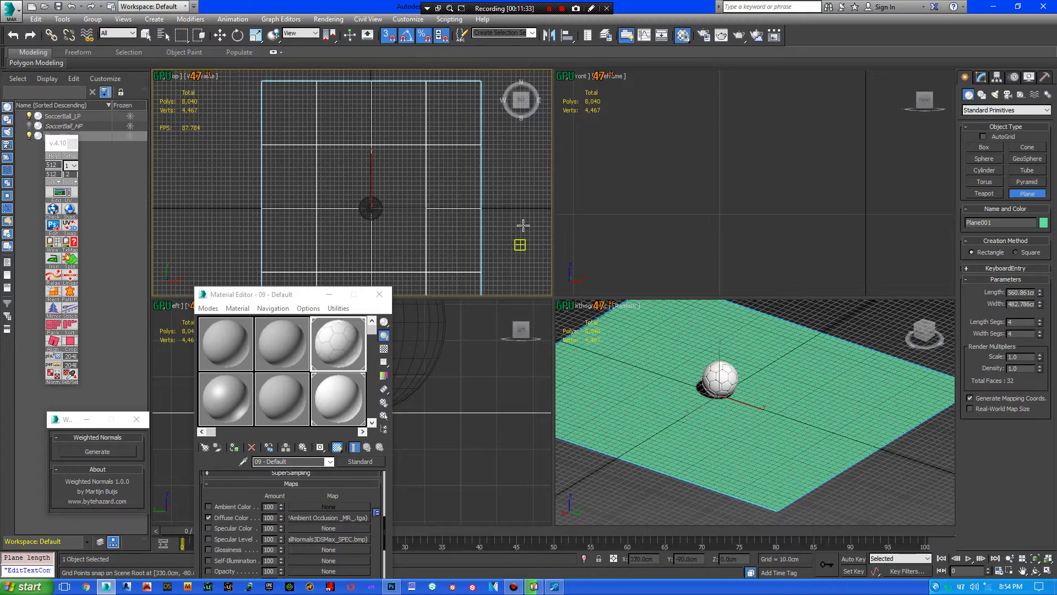
left_click(516, 200)
right_click(515, 201)
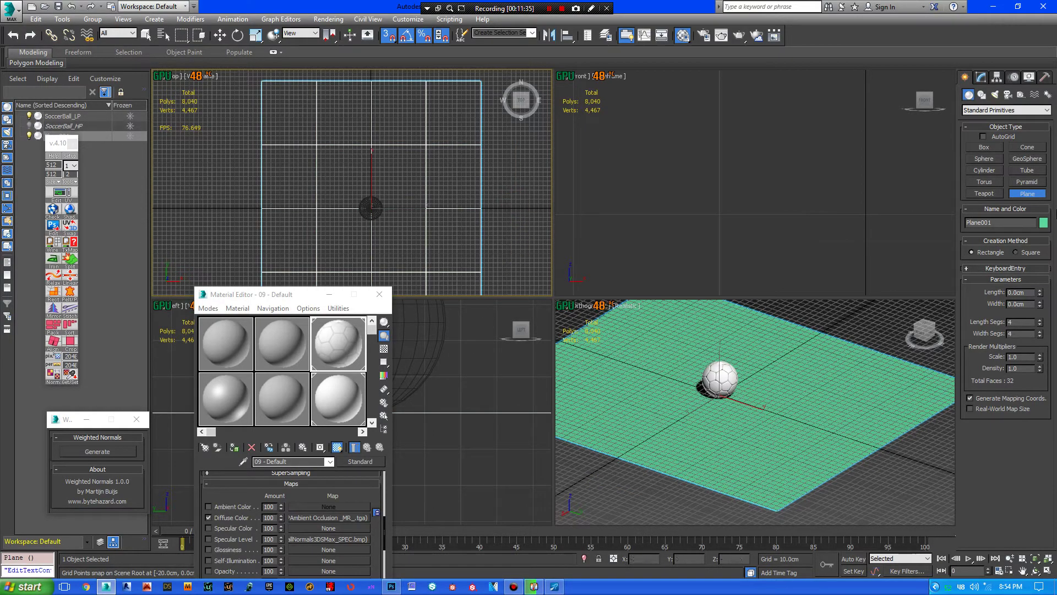
- Set the ground plane's object color to white and minimize the Material Editor
left_click(1043, 222)
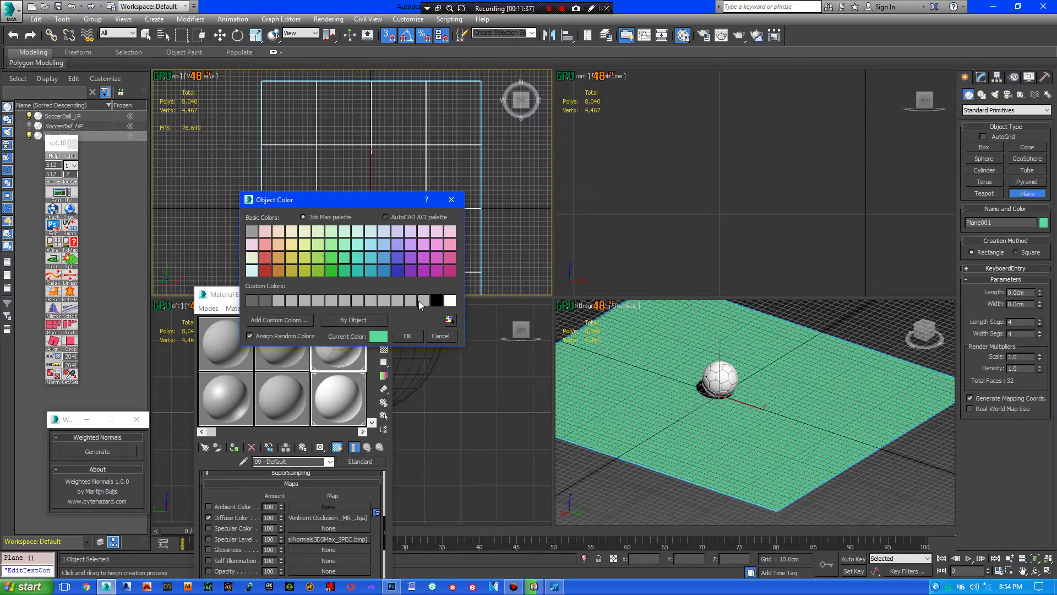
left_click(449, 300)
left_click(408, 336)
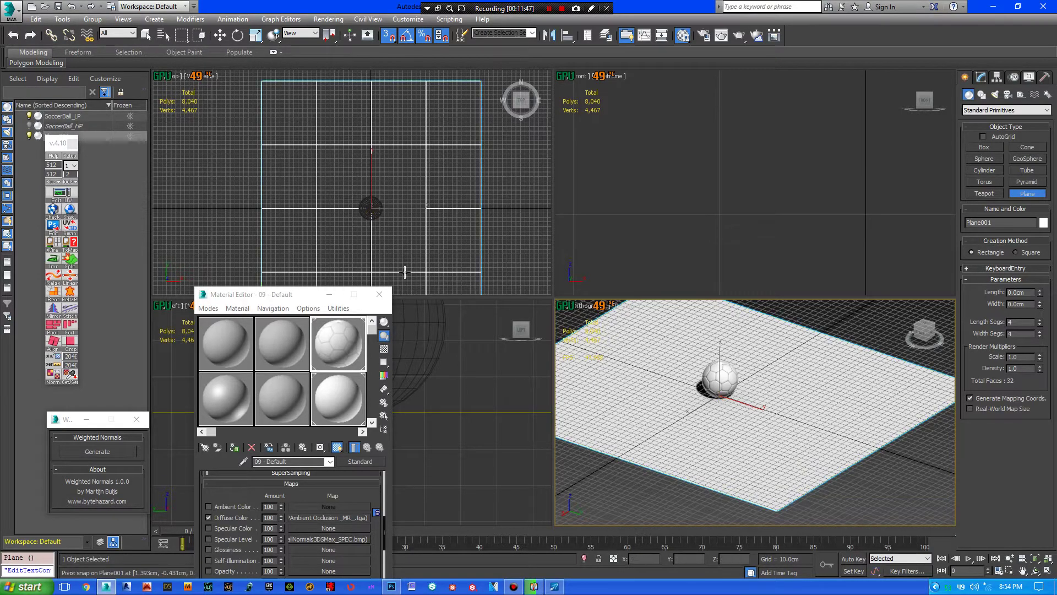
left_click(329, 294)
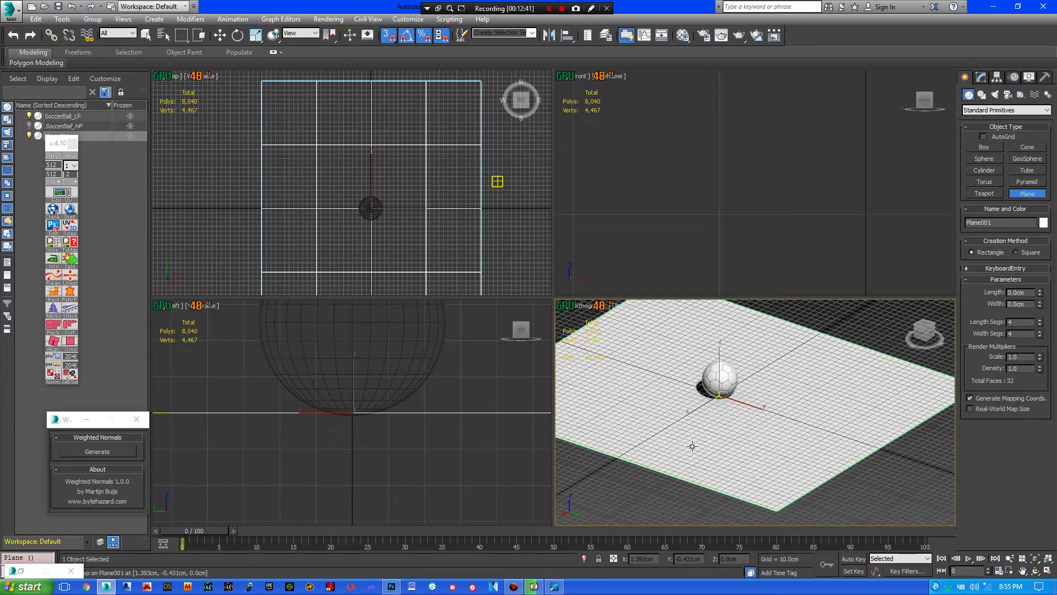
scroll(689, 440, "down", 2)
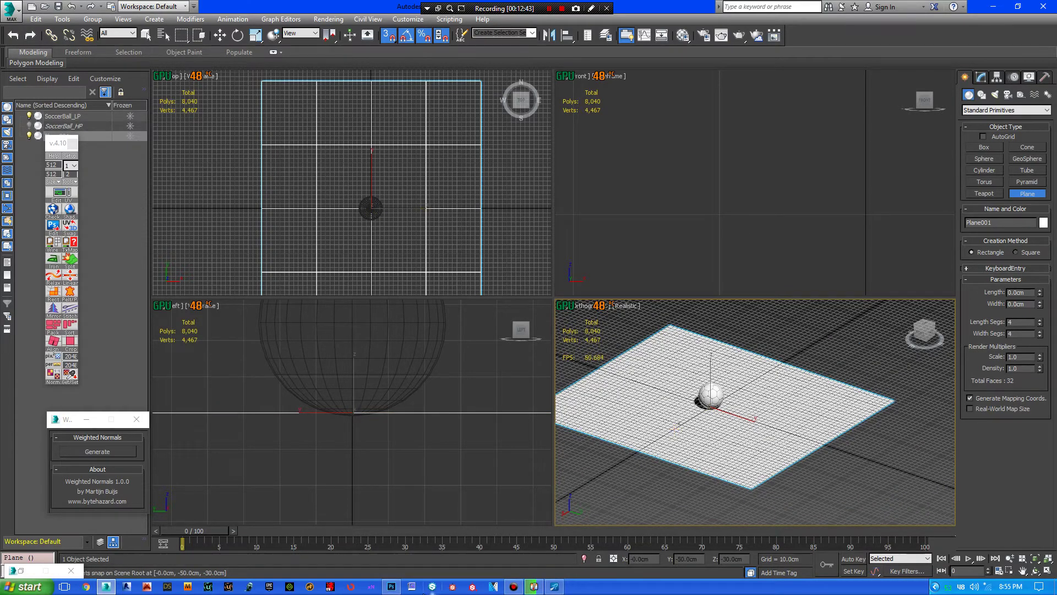
- Switch to Photoshop and duplicate the Ao 2 layer of the ambient occlusion map as Ao 2 copy
left_click(392, 586)
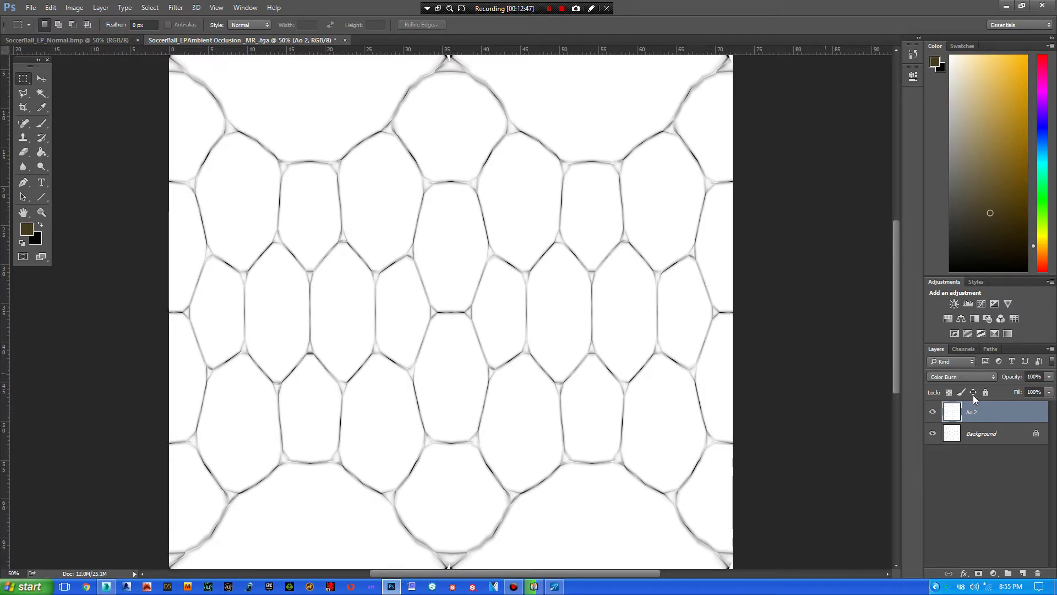
right_click(1020, 412)
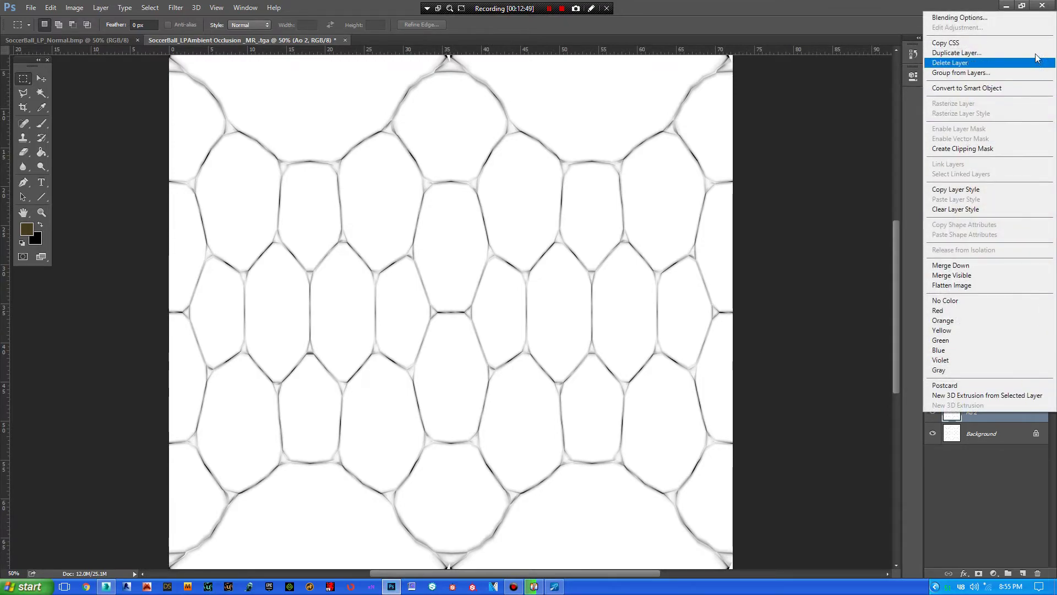
left_click(1013, 53)
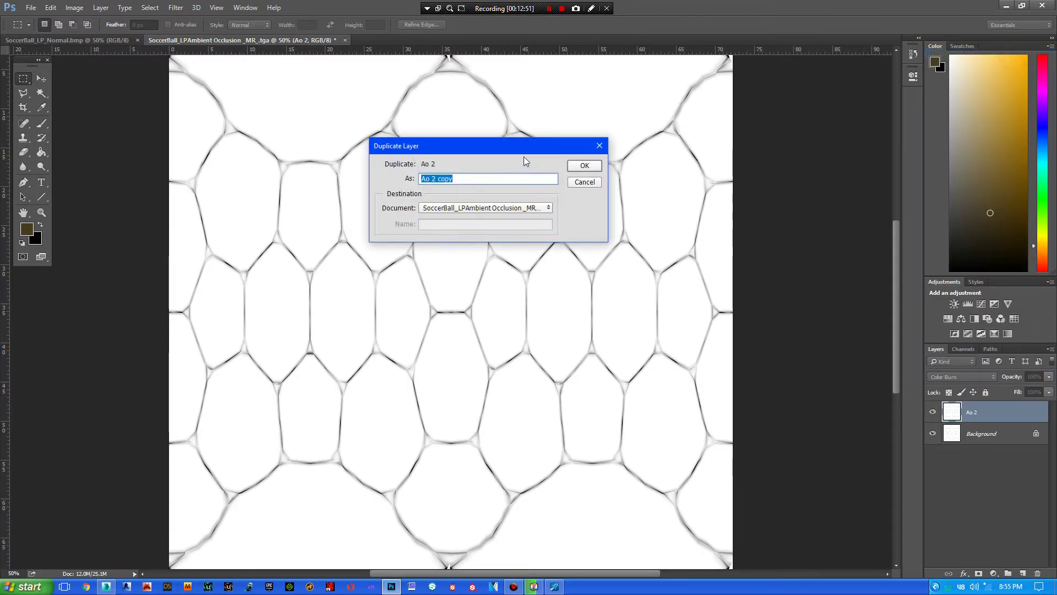
left_click(572, 166)
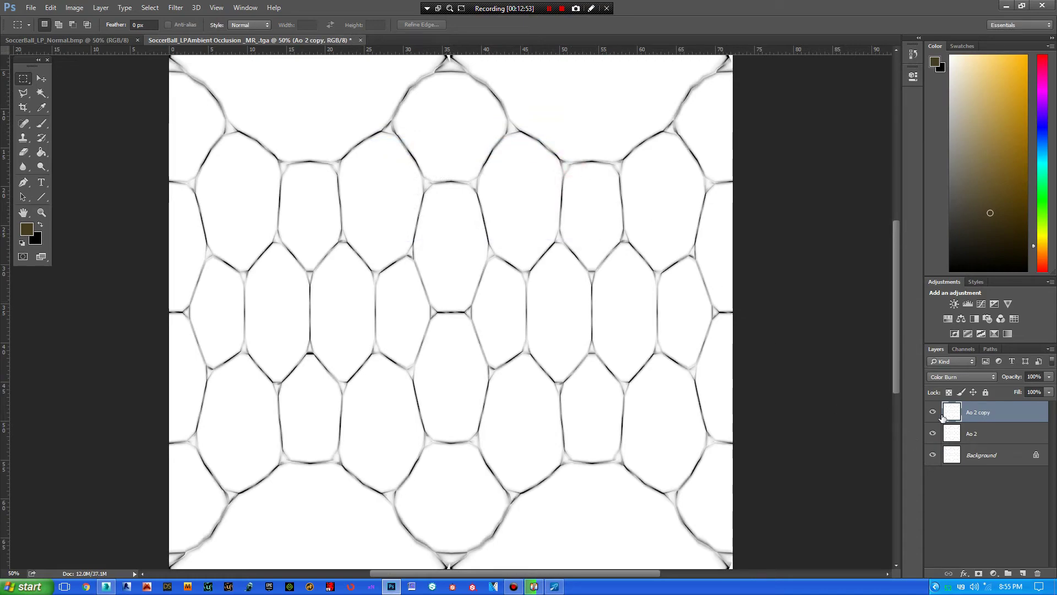
- Try several blend modes on the Ao 2 copy layer, including Linear Burn, Screen and Color Dodge, and settle on Darker Color
left_click(964, 377)
left_click(963, 412)
key("Down")
key("Down")
key("Down")
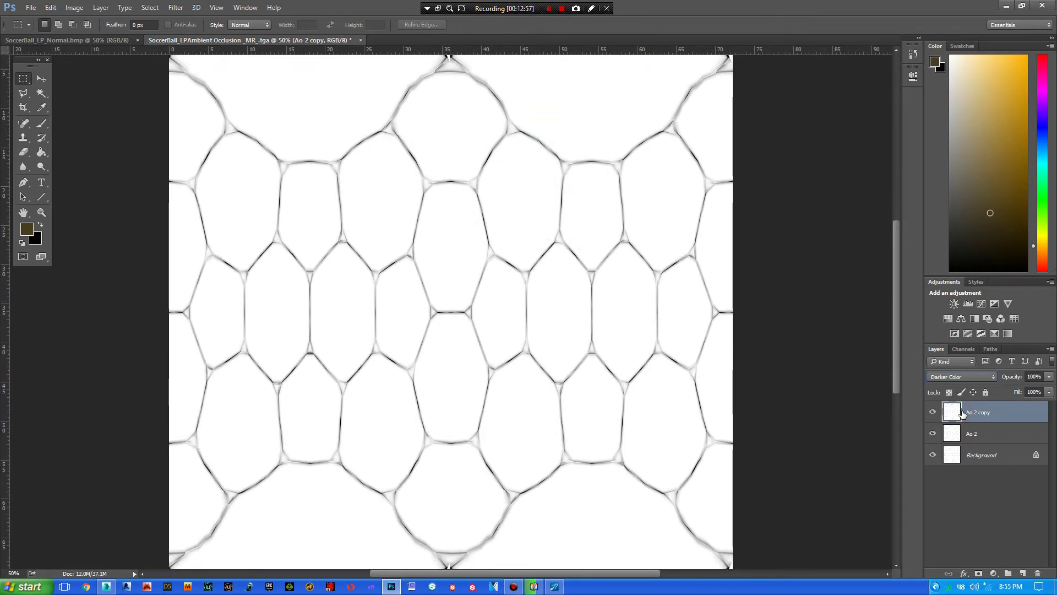
key("Up")
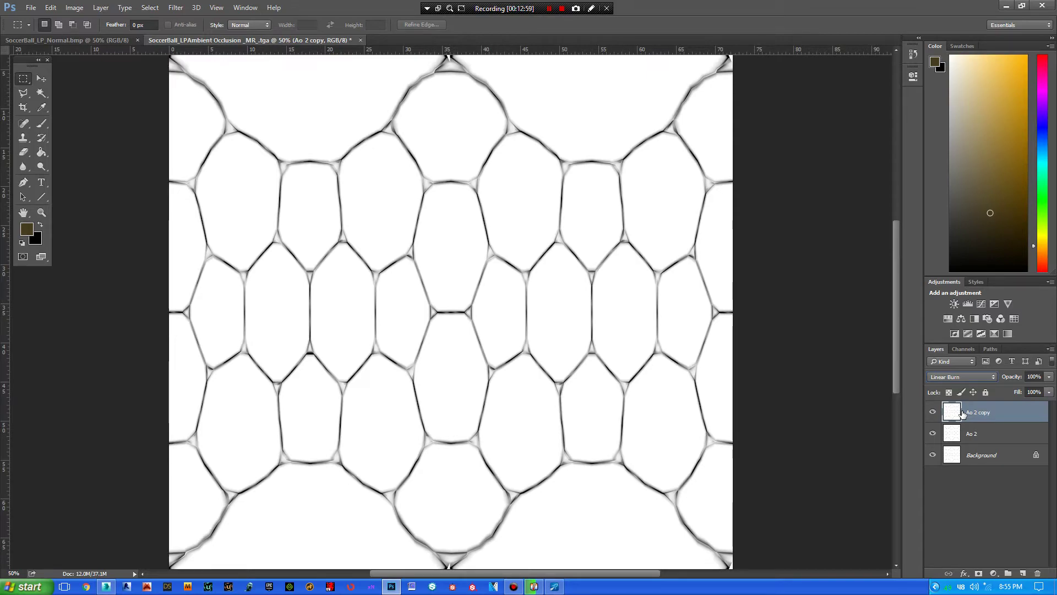
key("Down")
key("Down")
key("Down")
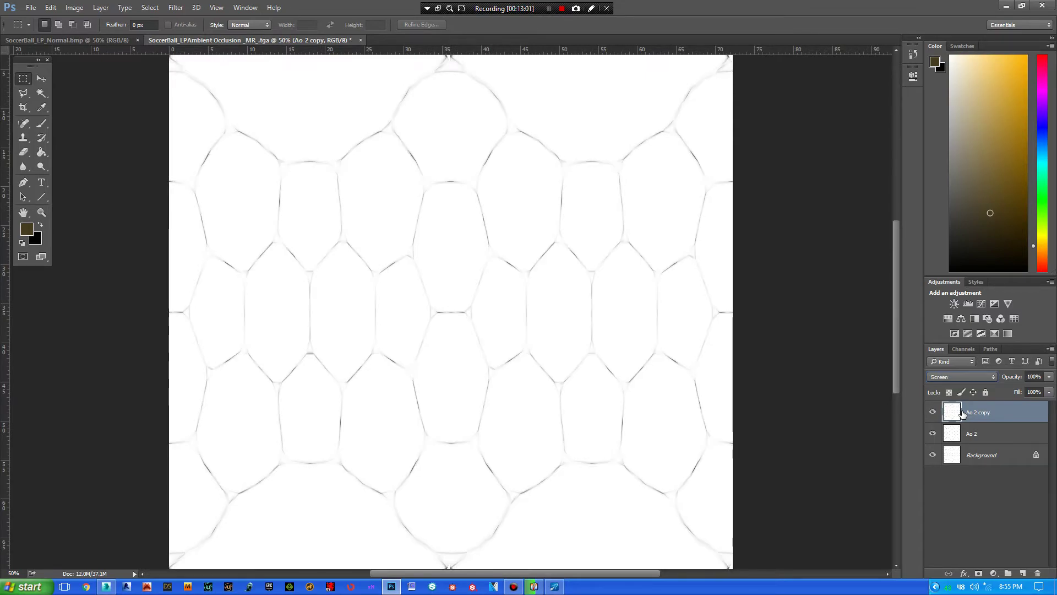
key("Up")
key("Down")
key("Down")
key("Down")
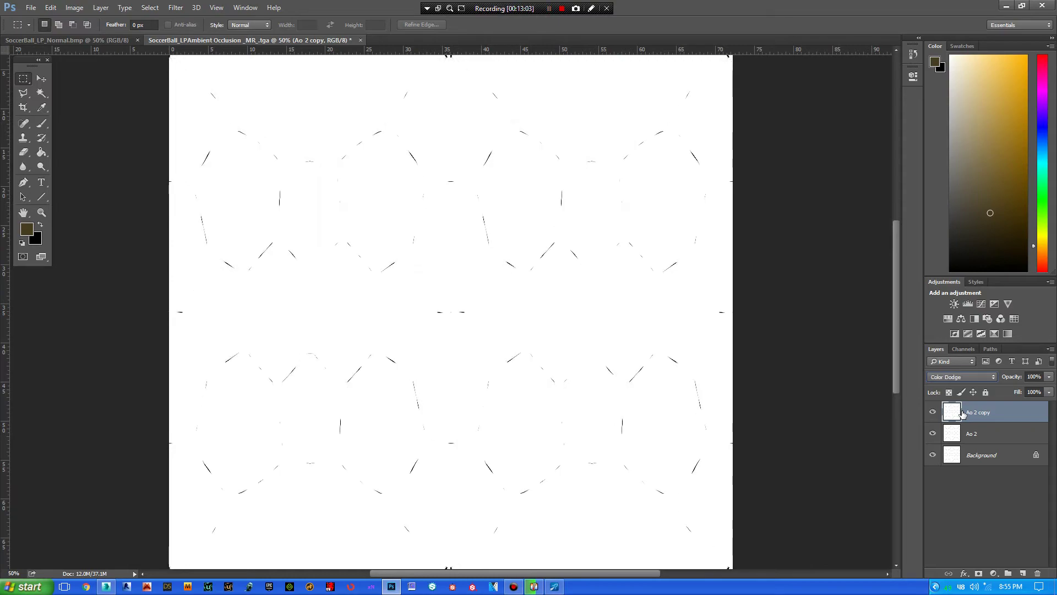
key("Up")
key("Up")
key("Up")
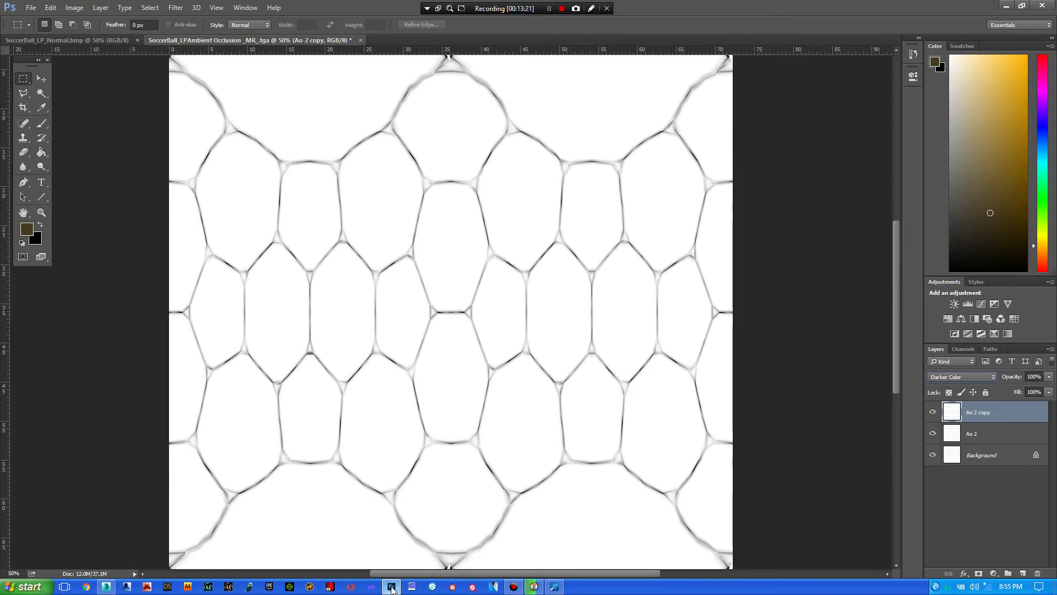
- Return to 3ds Max and examine the low-poly ball's shading and its shadow on the white plane from several distances and angles
left_click(108, 587)
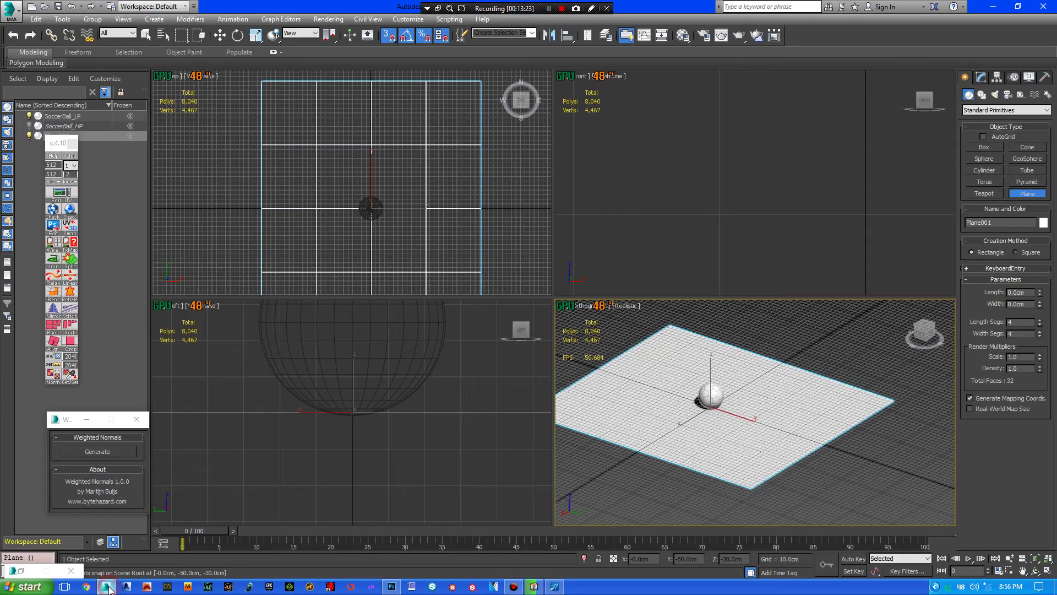
middle_click_drag(734, 446, 778, 469)
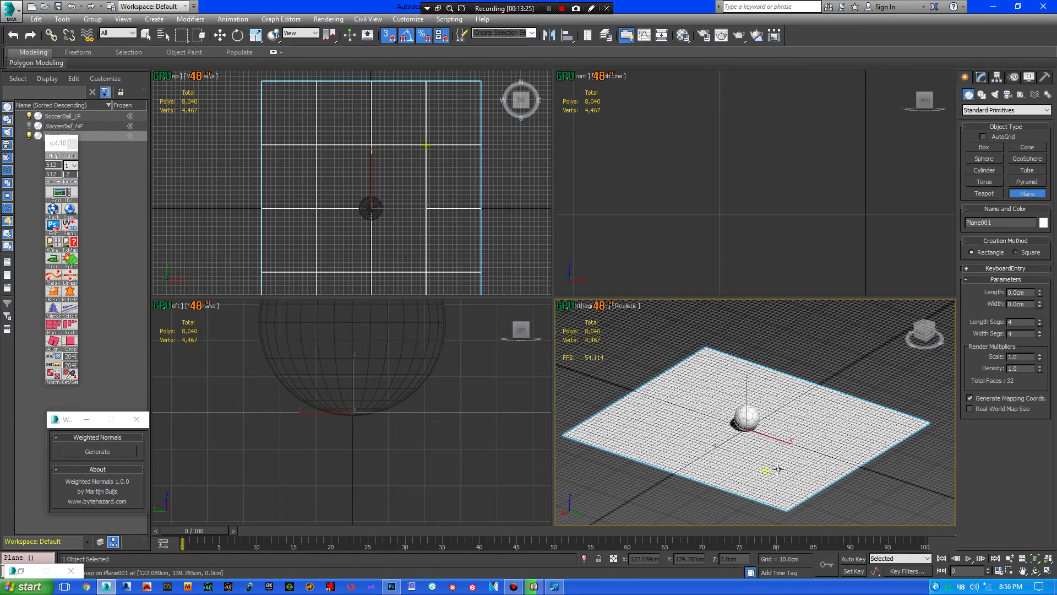
scroll(778, 469, "up", 10)
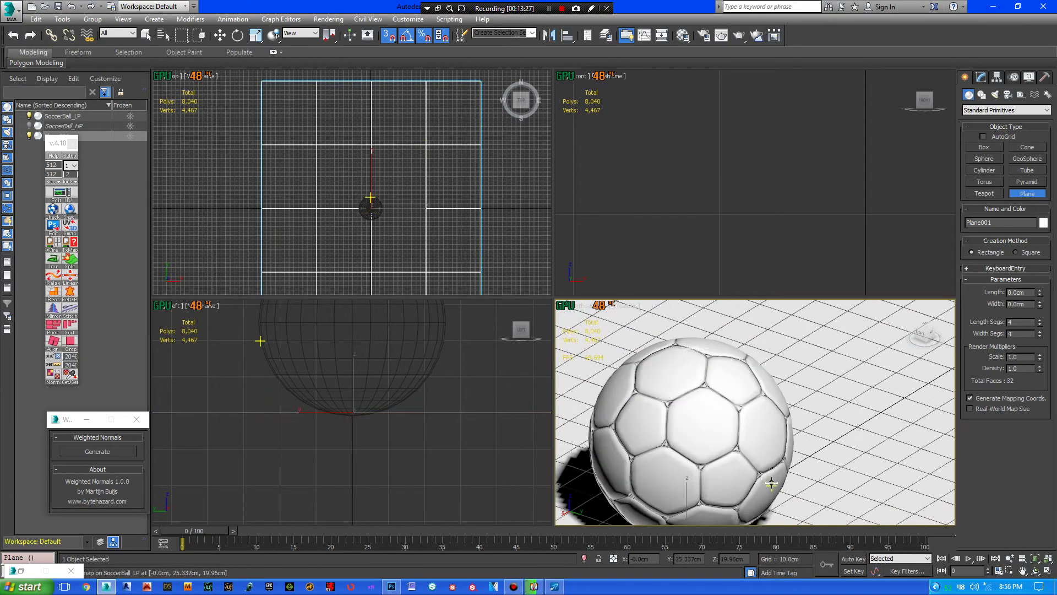
middle_click_drag(771, 483, 799, 440)
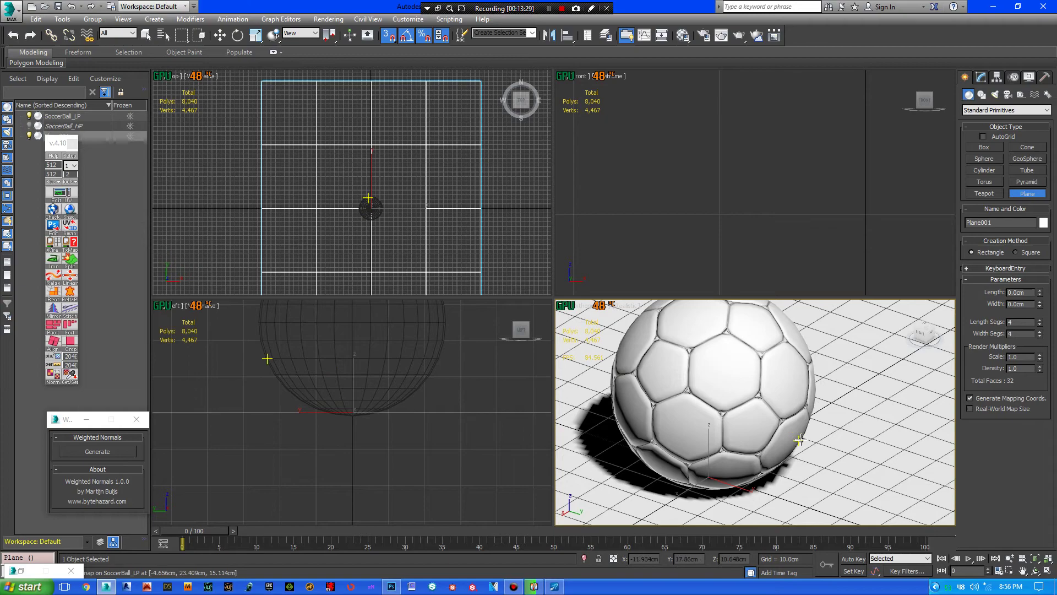
scroll(800, 439, "down", 5)
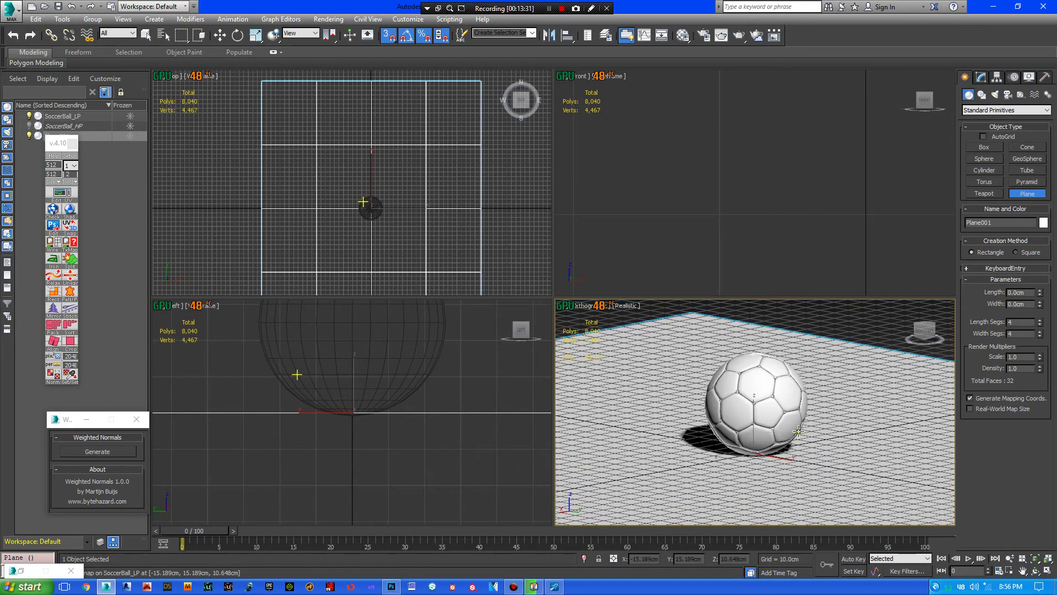
scroll(798, 431, "down", 4)
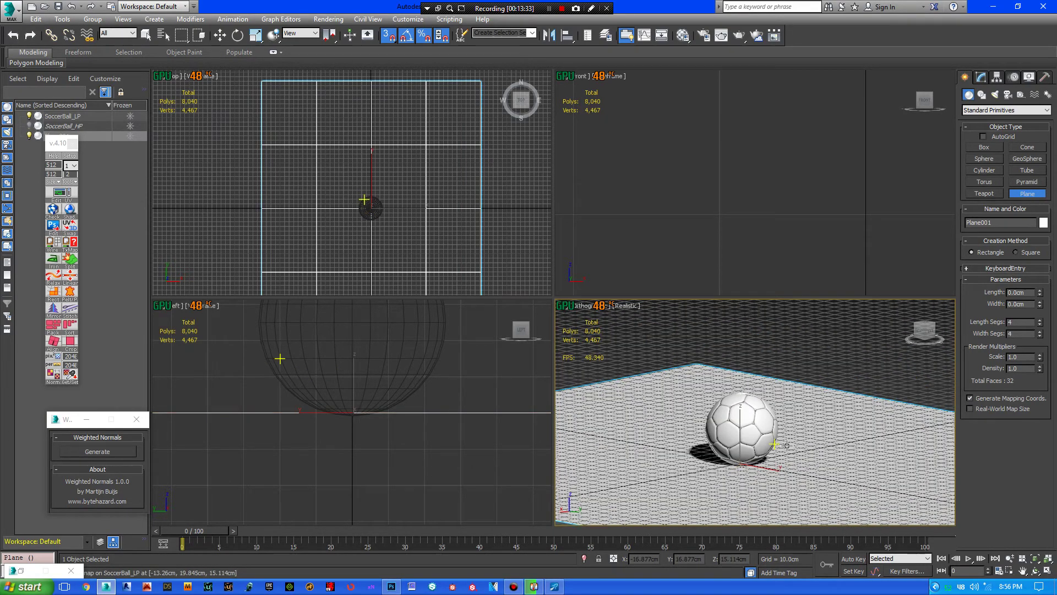
scroll(788, 445, "down", 2)
middle_click_drag(809, 447, 777, 452)
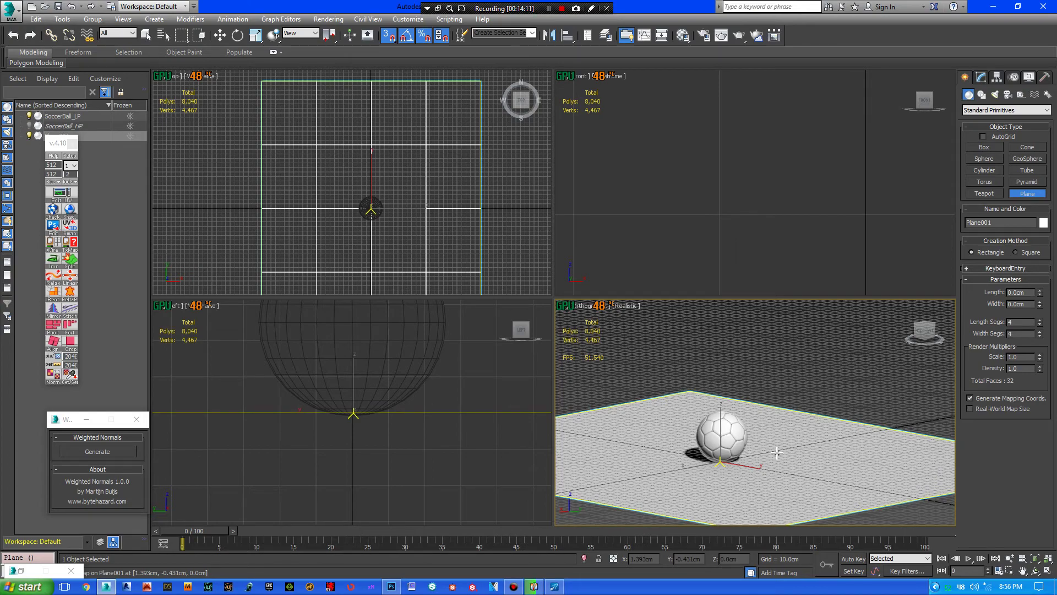
scroll(740, 427, "up", 3)
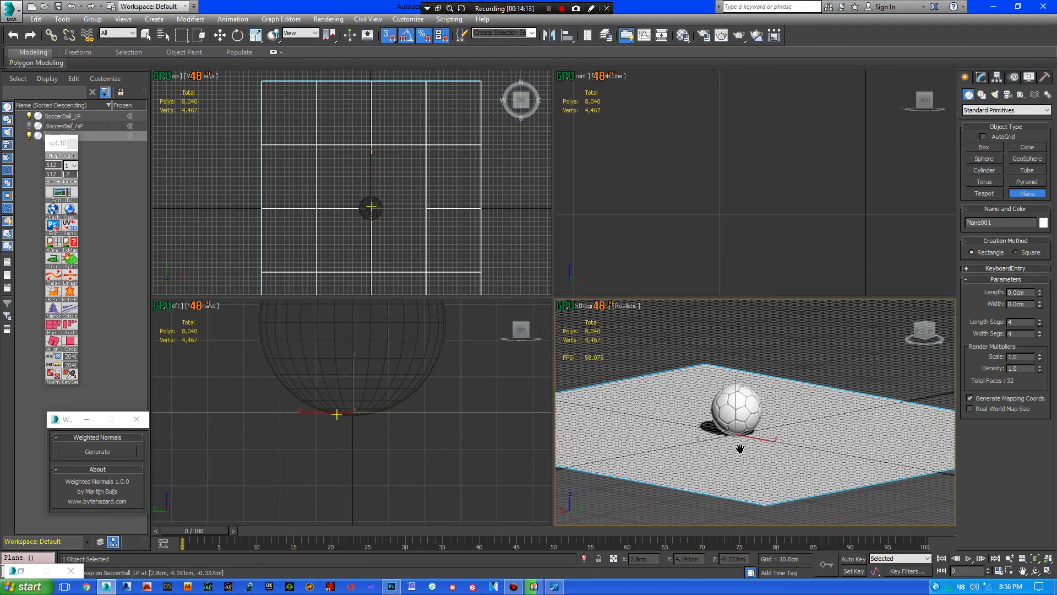
scroll(743, 423, "up", 4)
scroll(738, 424, "up", 1)
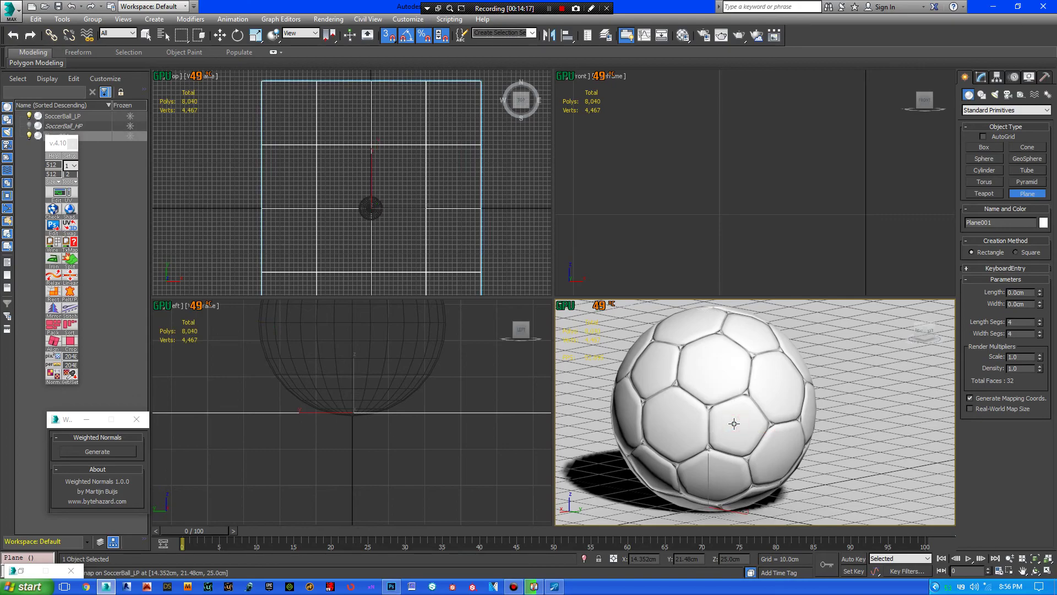
scroll(734, 424, "down", 2)
scroll(734, 424, "down", 2)
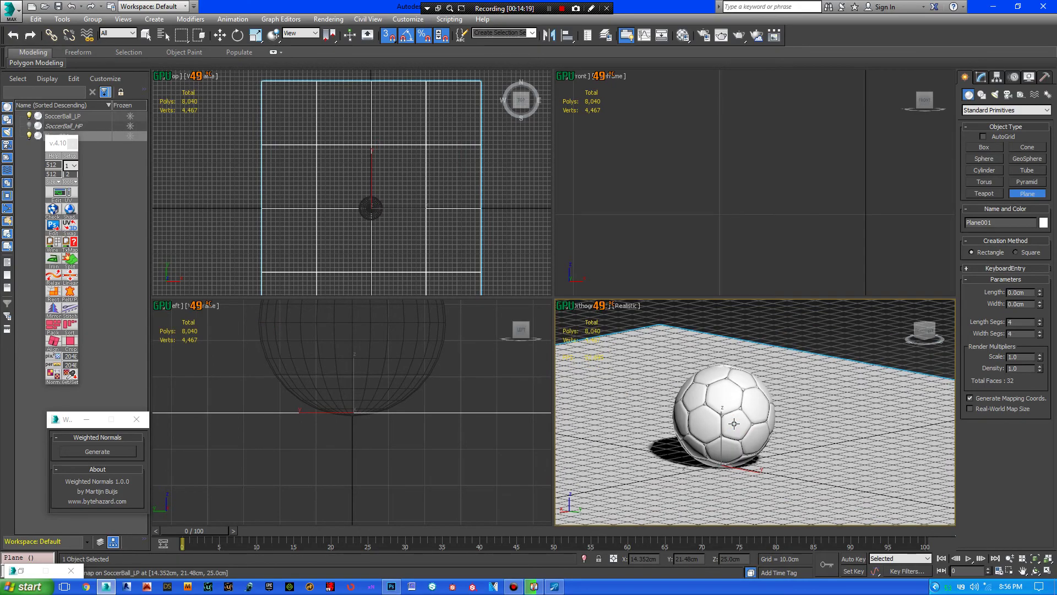
middle_click_drag(754, 444, 815, 470, "alt")
scroll(755, 459, "down", 2)
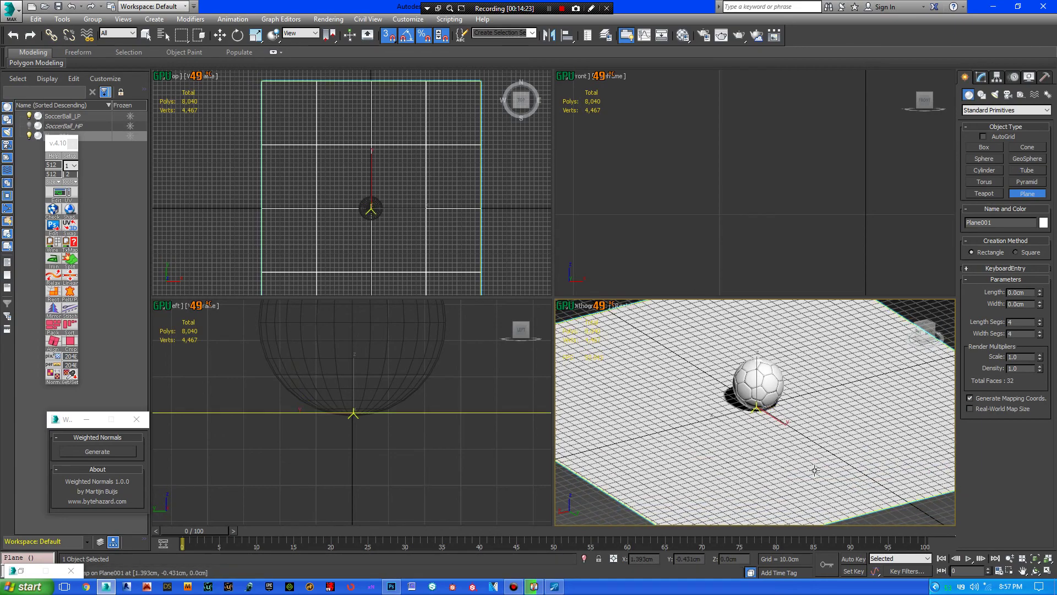